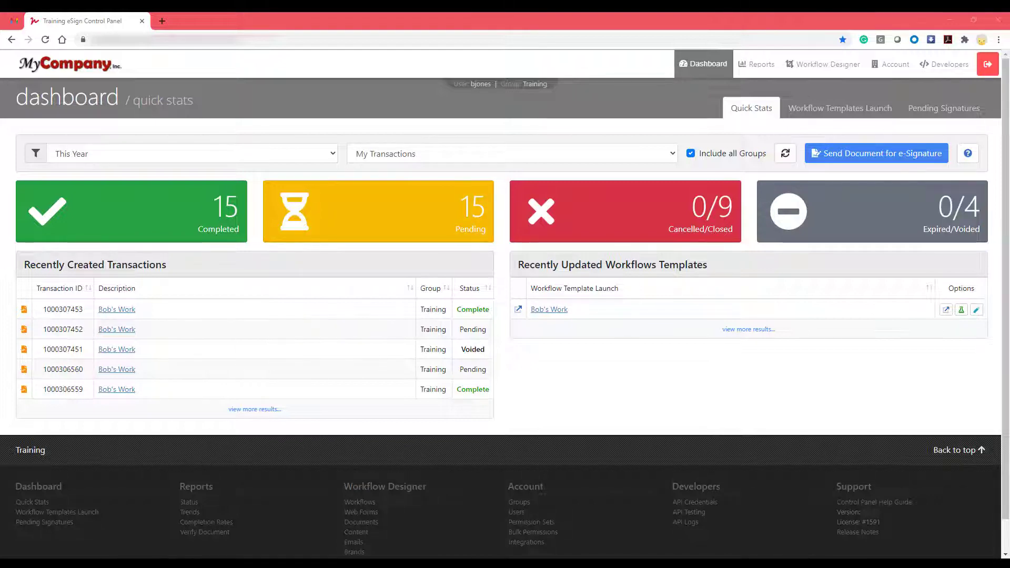
Change the active group from Training to My Company Internal in the Switch Group dialog
left_click(532, 84)
left_click(493, 133)
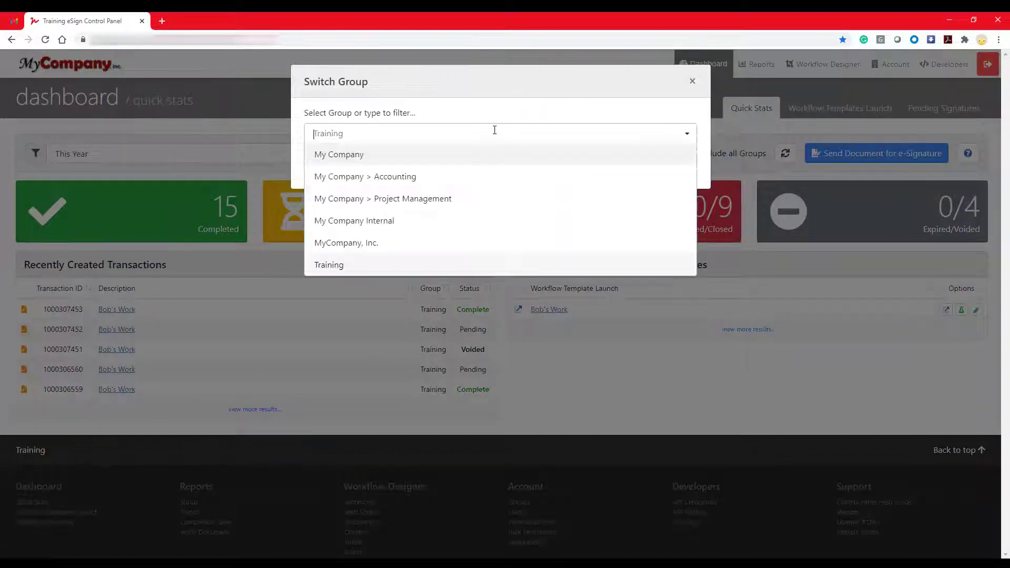
left_click(423, 226)
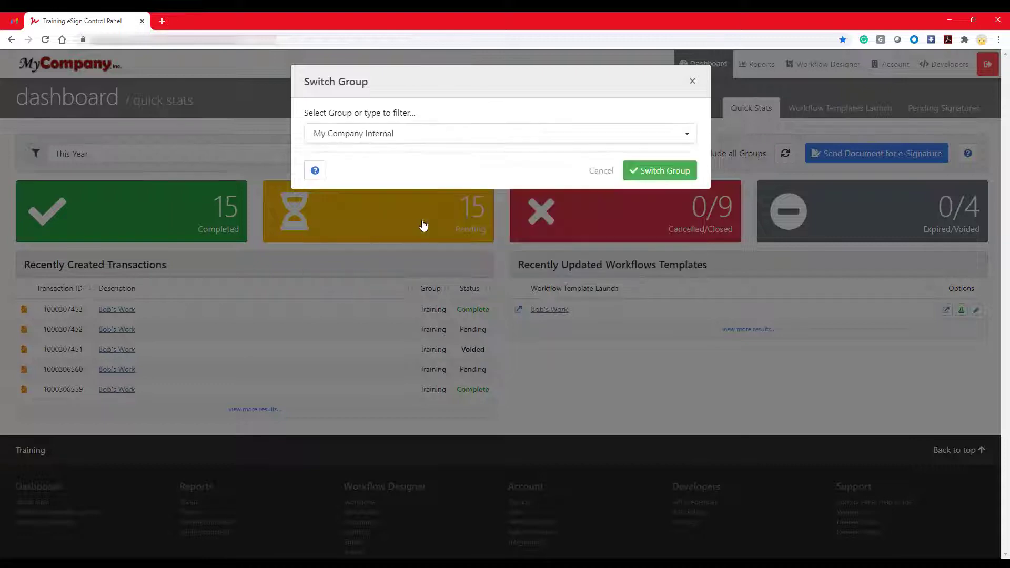
left_click(653, 170)
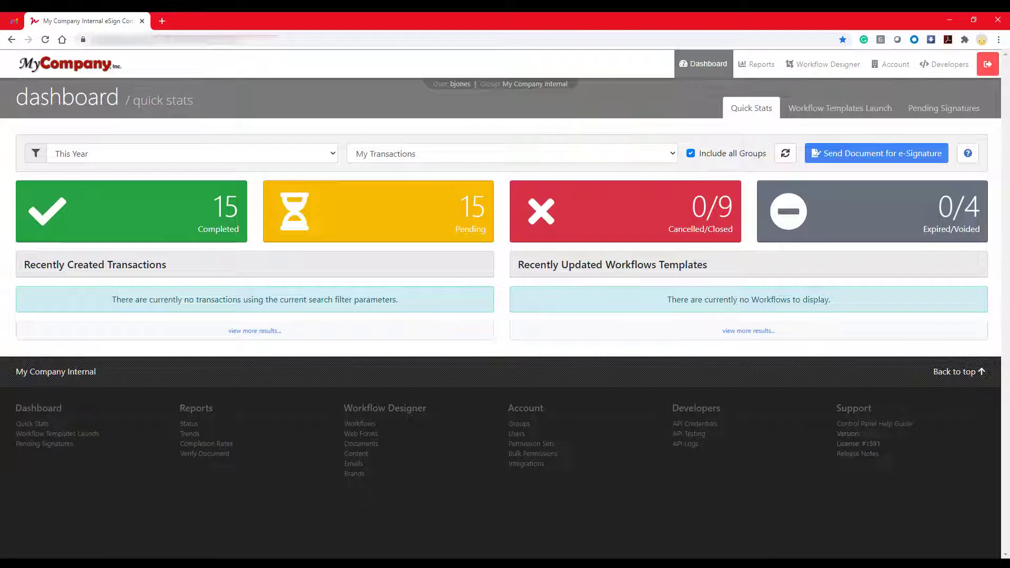
left_click(892, 65)
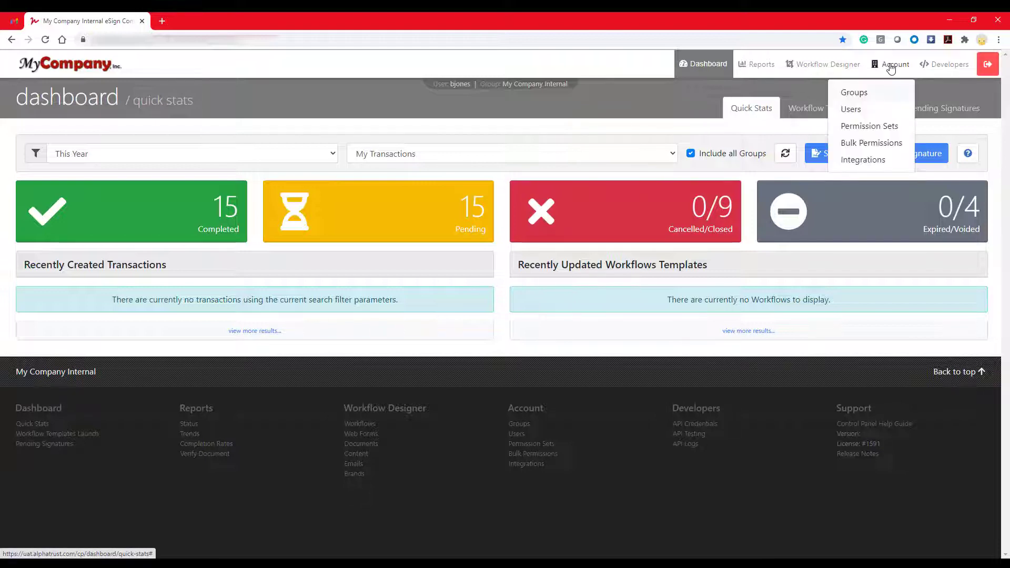
Show the Account Users list for MyCompany Inc. and begin adding a user
left_click(865, 109)
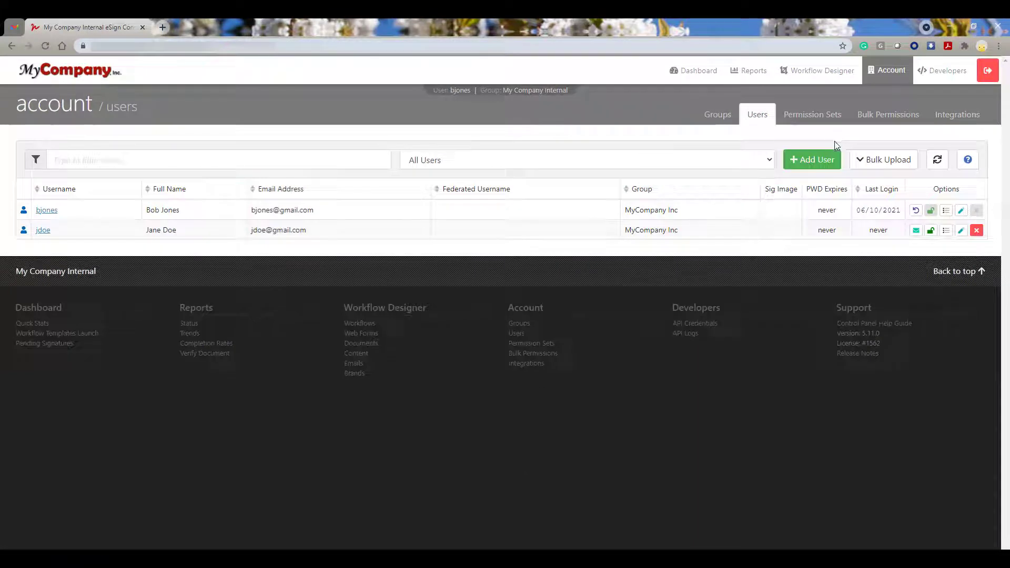
left_click(822, 160)
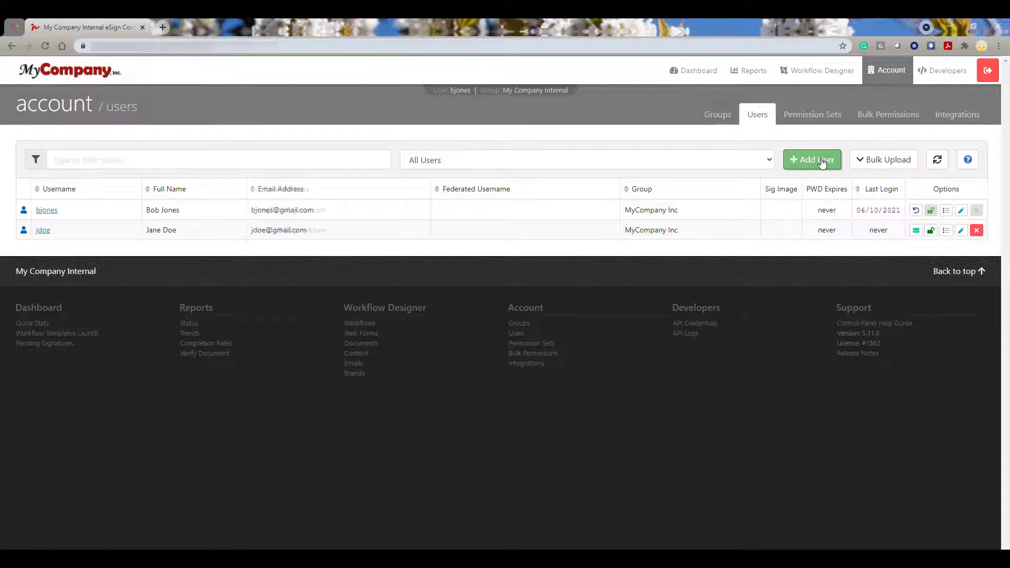
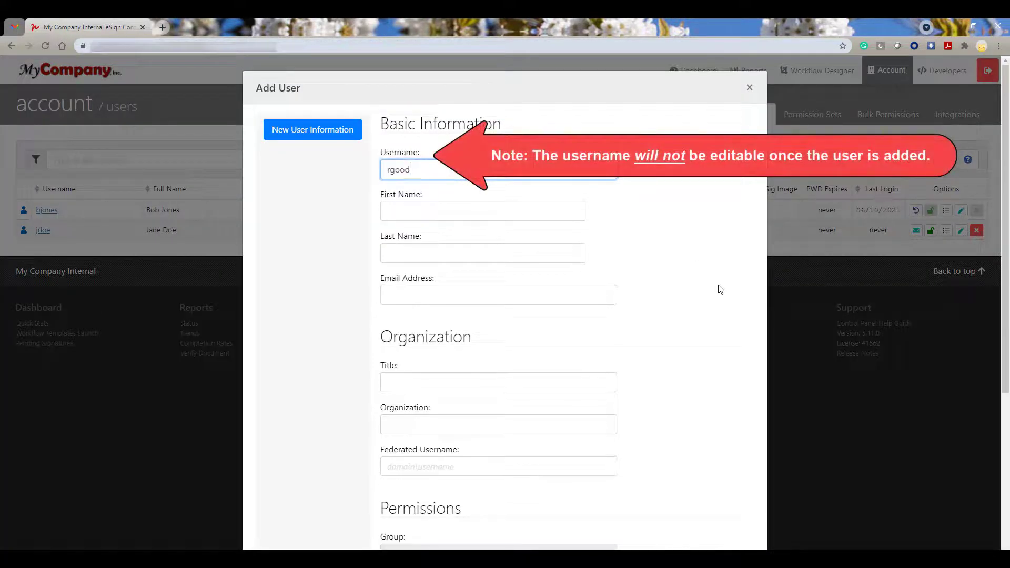
Enter the new user's username, first name, last name and e-mail address
key("Tab")
key("Tab")
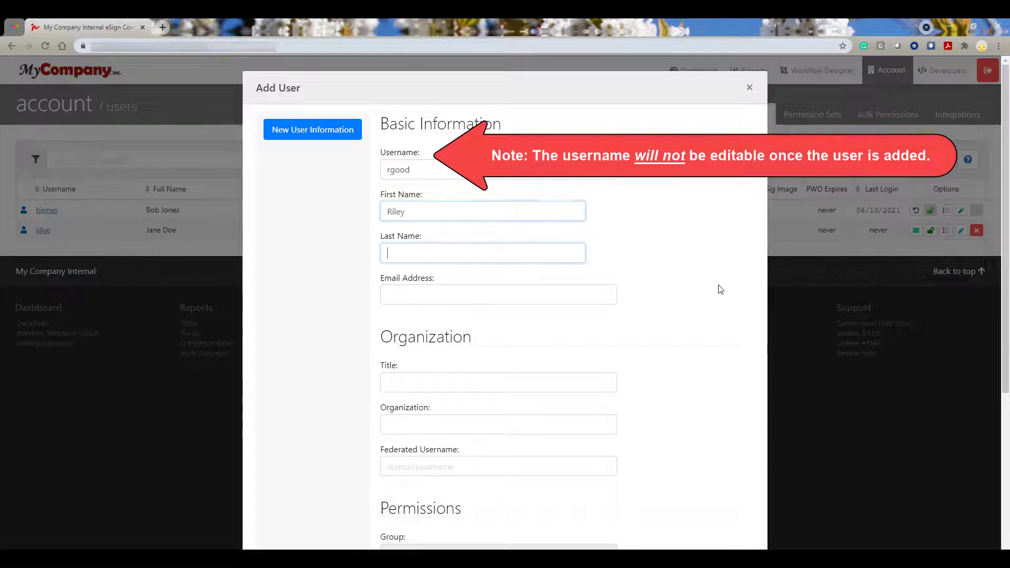
key("Tab")
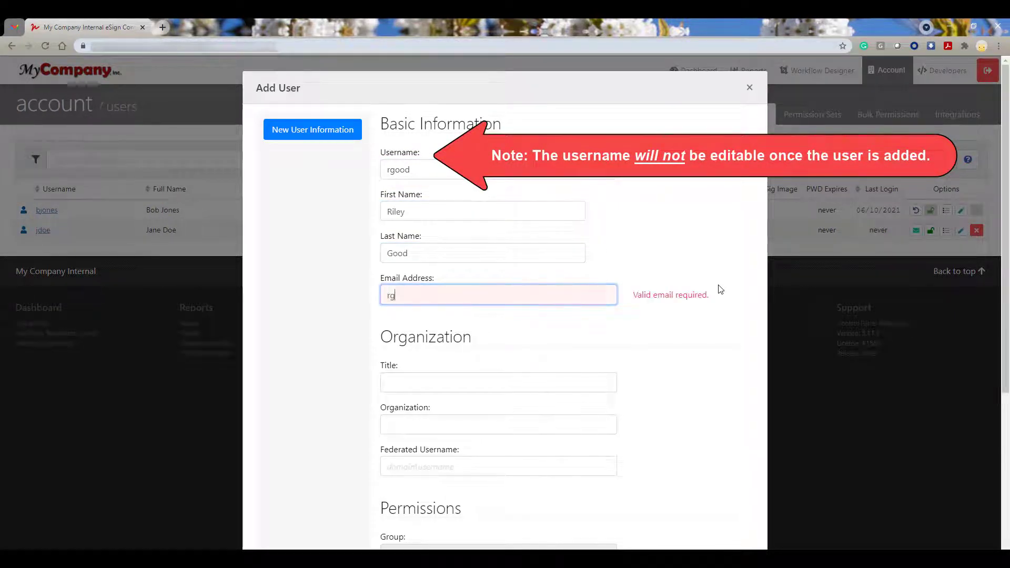
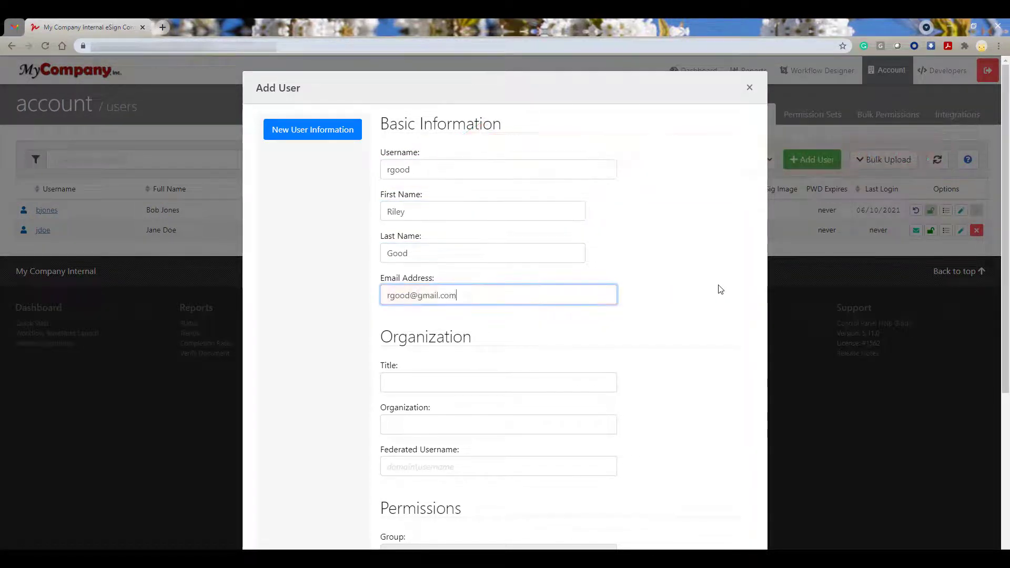
Set the title to Project Manager, choose the Manager permission set, and disable the welcome e-mail
scroll(651, 303, "down", 5)
left_click(546, 135)
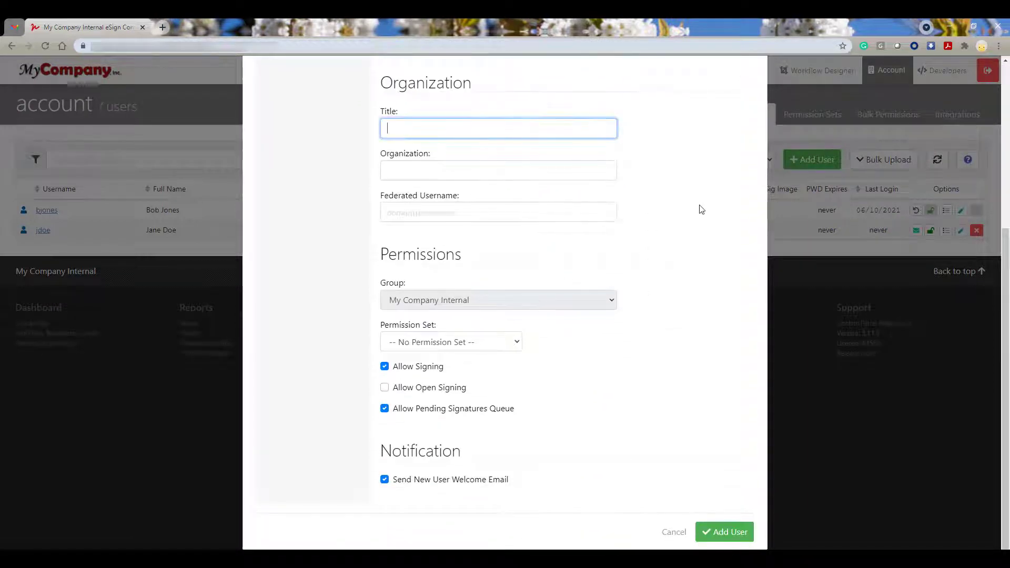
type("Project Manager")
left_click(516, 344)
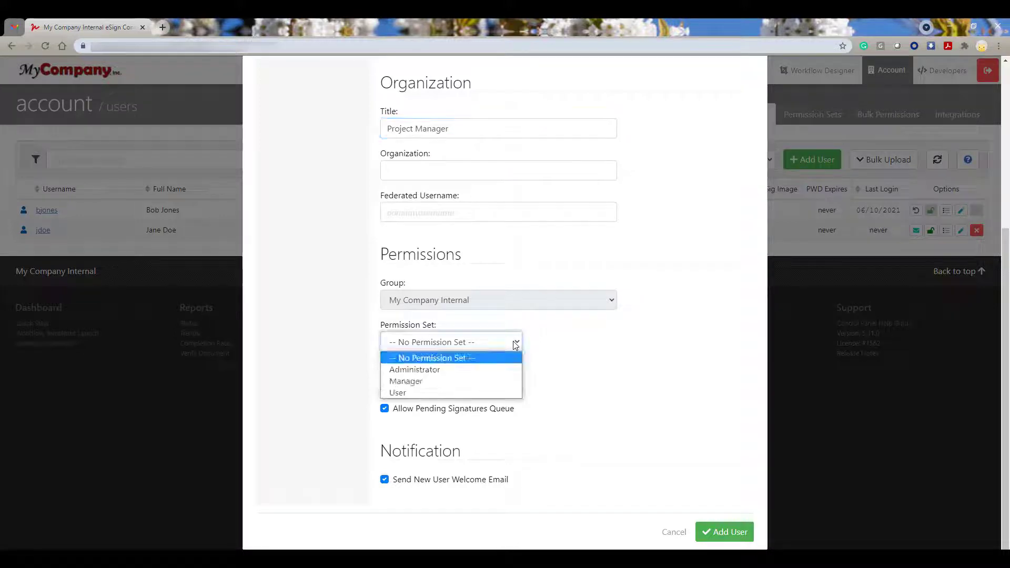
left_click(477, 381)
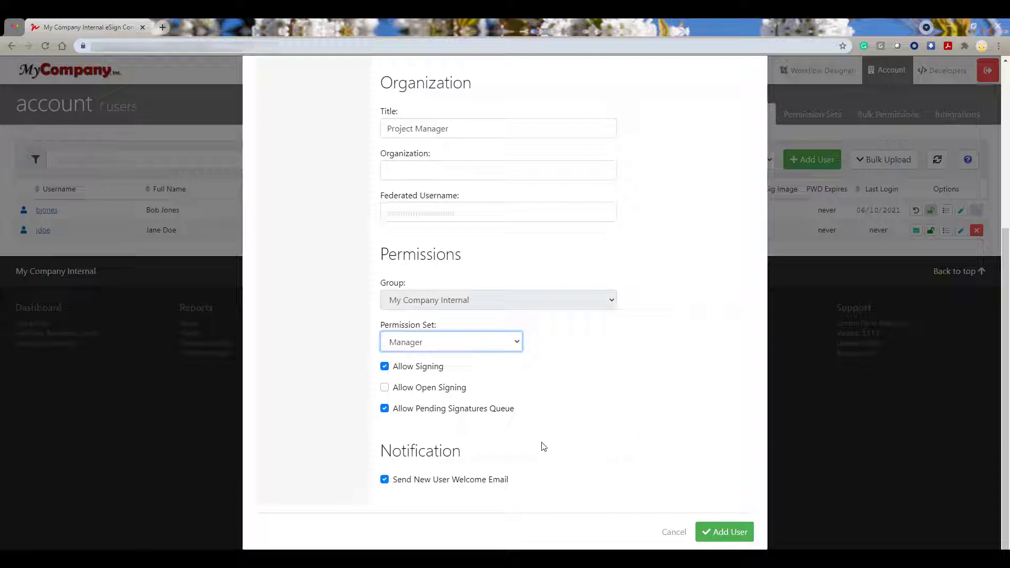
left_click(384, 480)
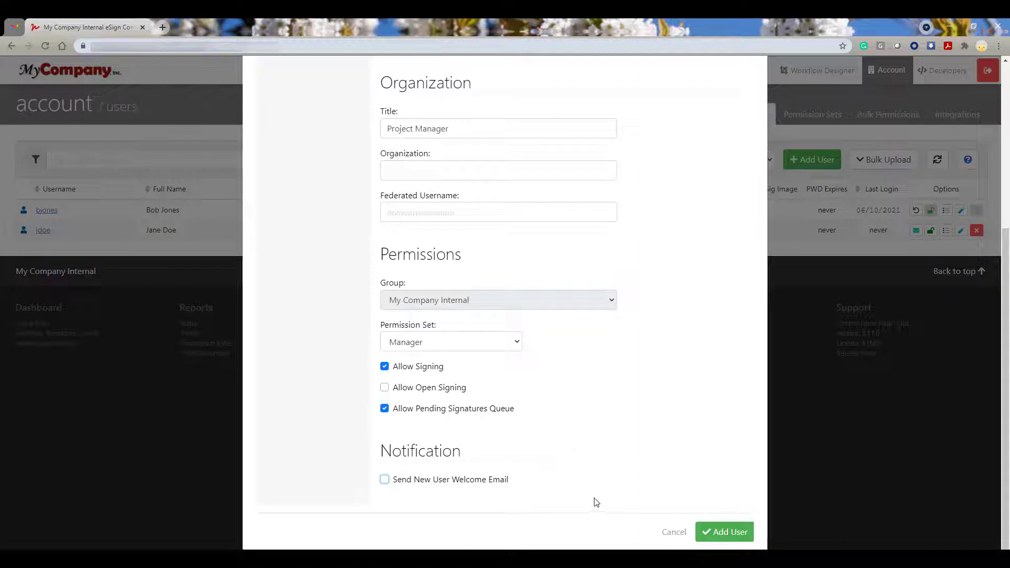
Save the new user, then bring up the Add Permission dialog on their page
left_click(744, 541)
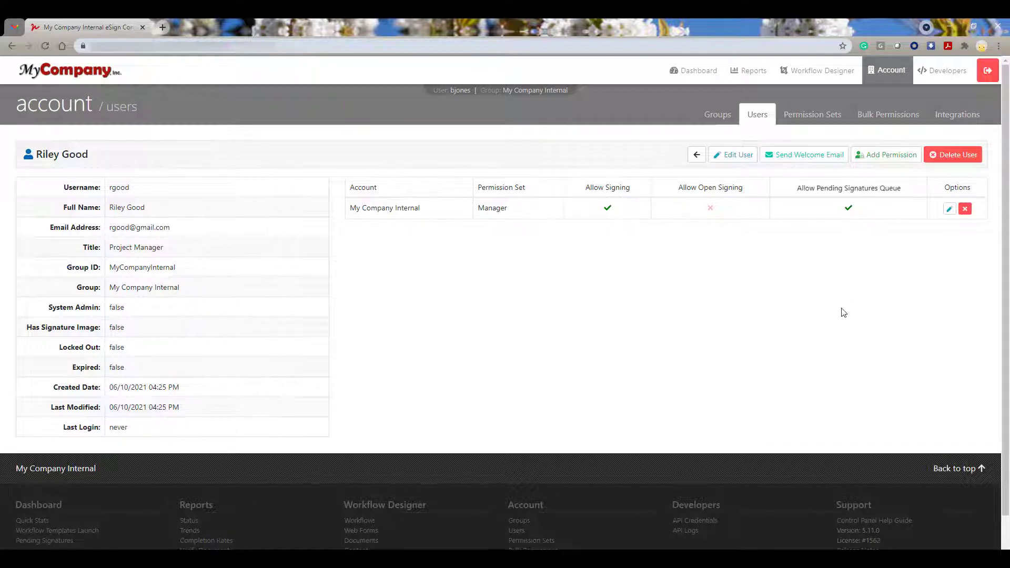
left_click(883, 163)
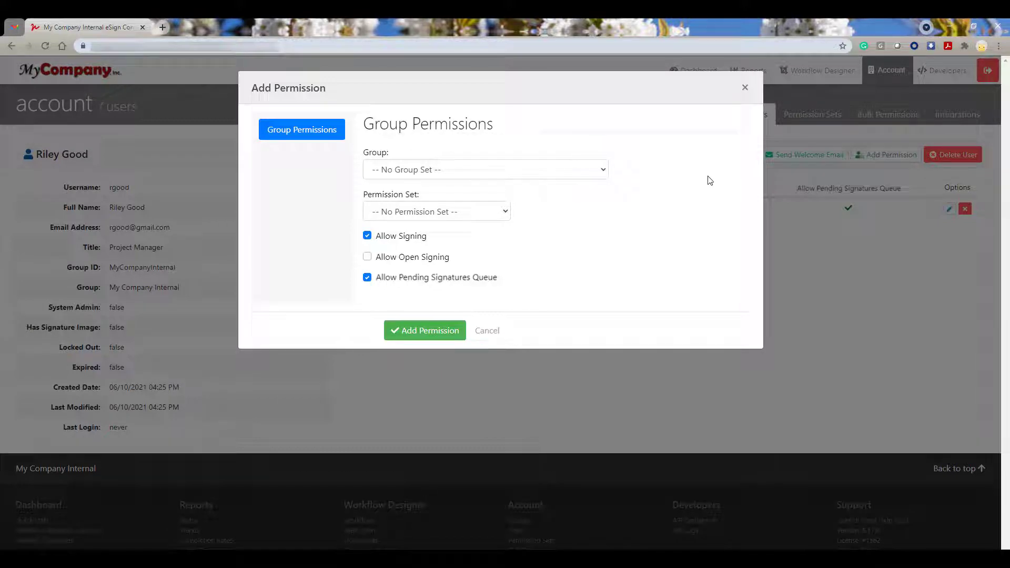
Add a Training group permission using the Manager permission set
left_click(587, 174)
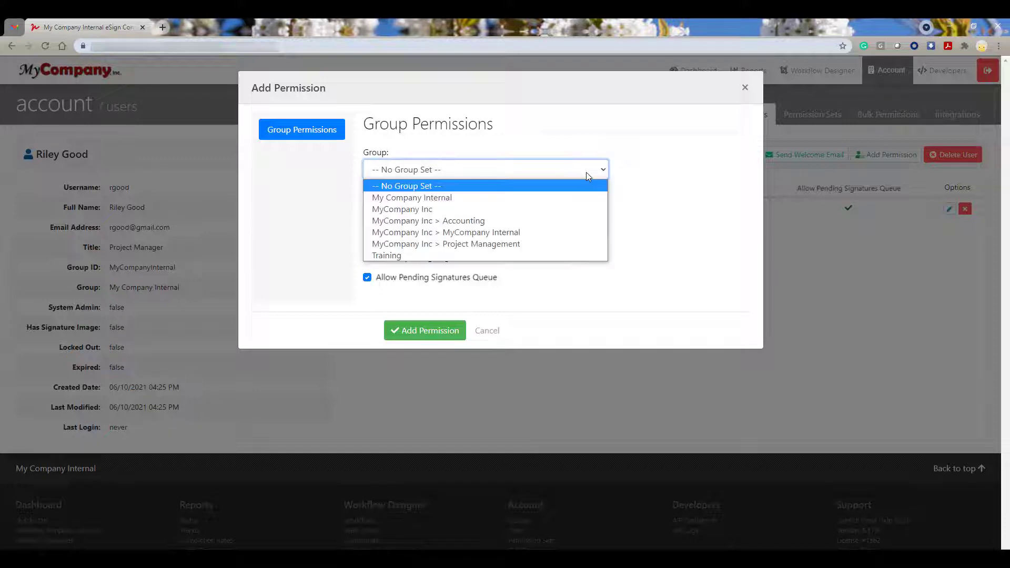
left_click(430, 256)
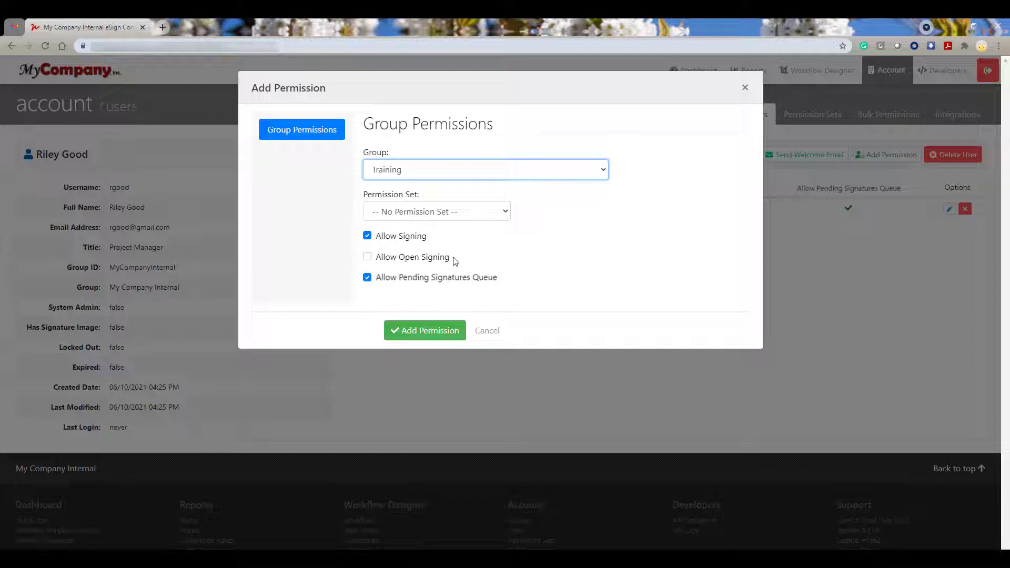
left_click(459, 218)
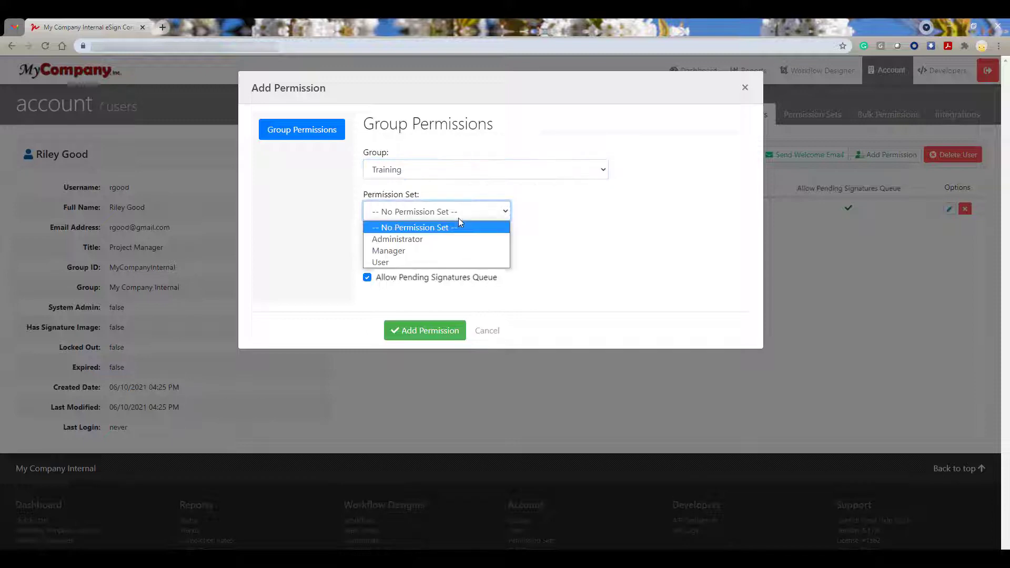
left_click(459, 253)
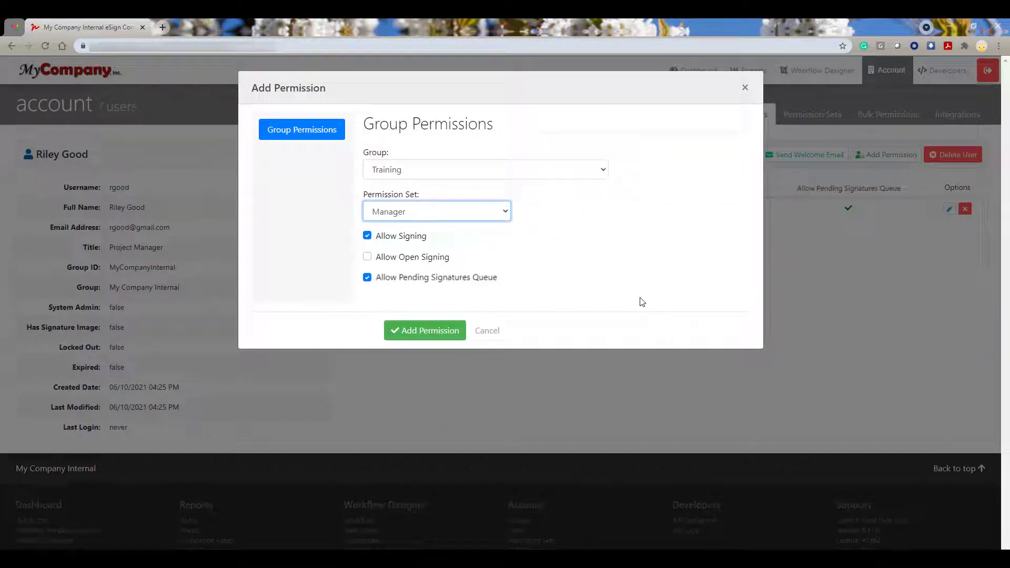
left_click(442, 330)
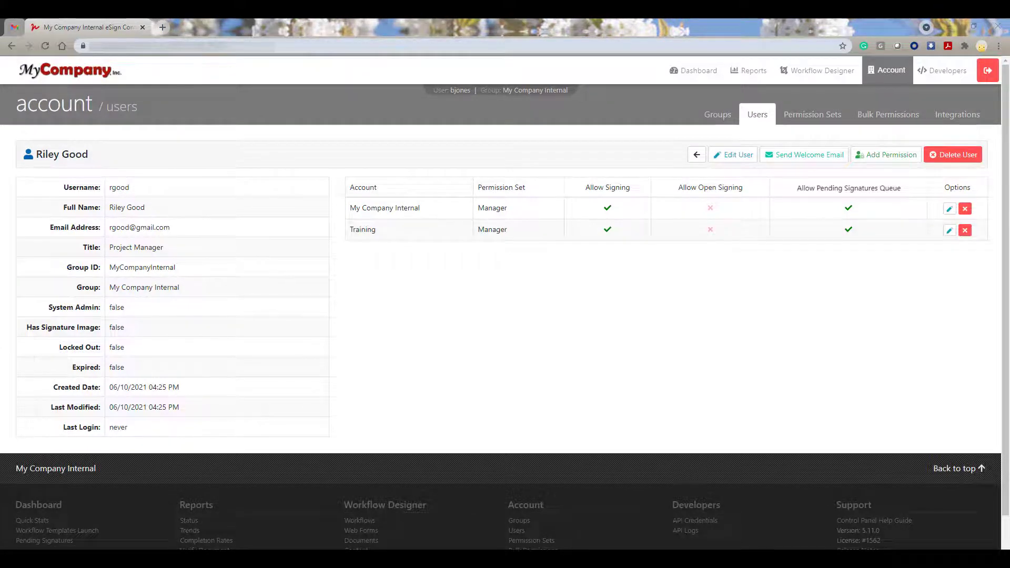
Add a Project Management permission with the Administrator set and Allow Open Signing enabled
left_click(887, 155)
left_click(543, 171)
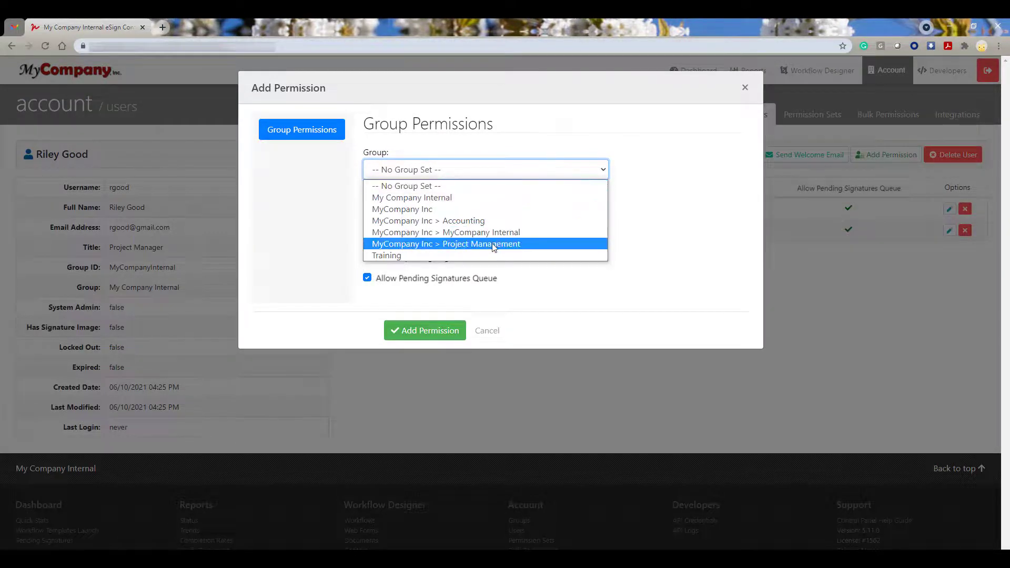
left_click(469, 244)
left_click(462, 212)
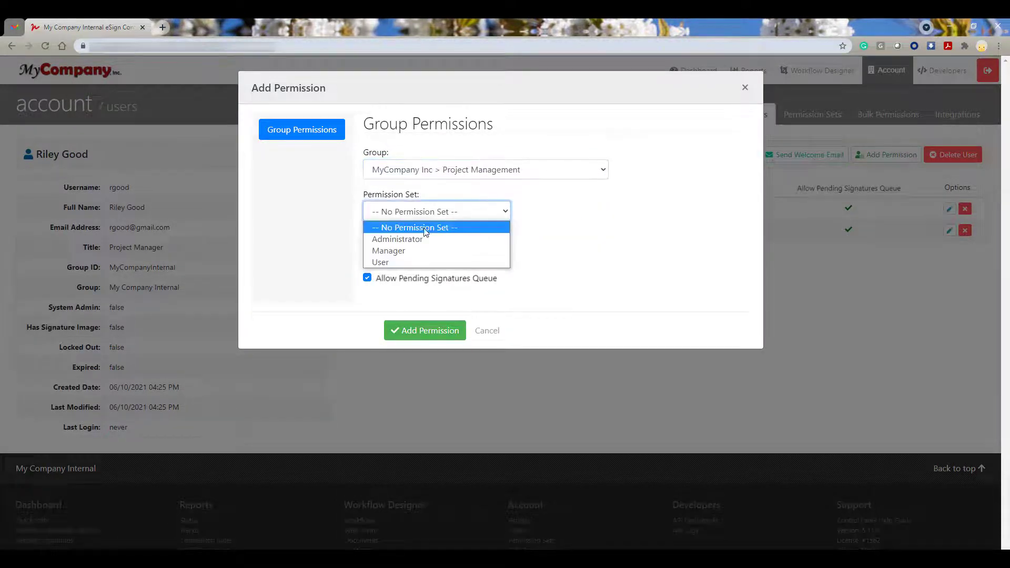
left_click(418, 239)
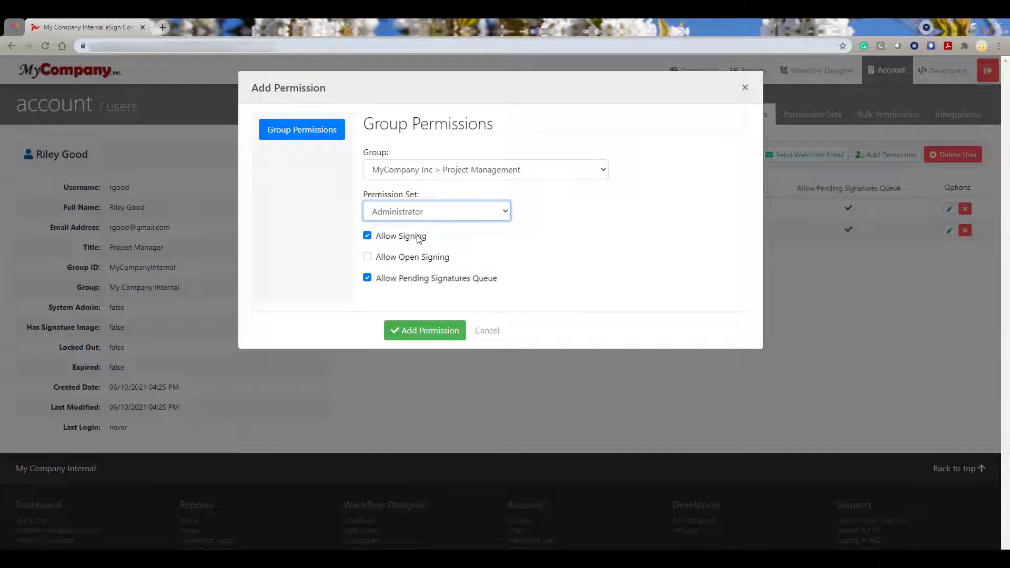
left_click(367, 257)
left_click(433, 329)
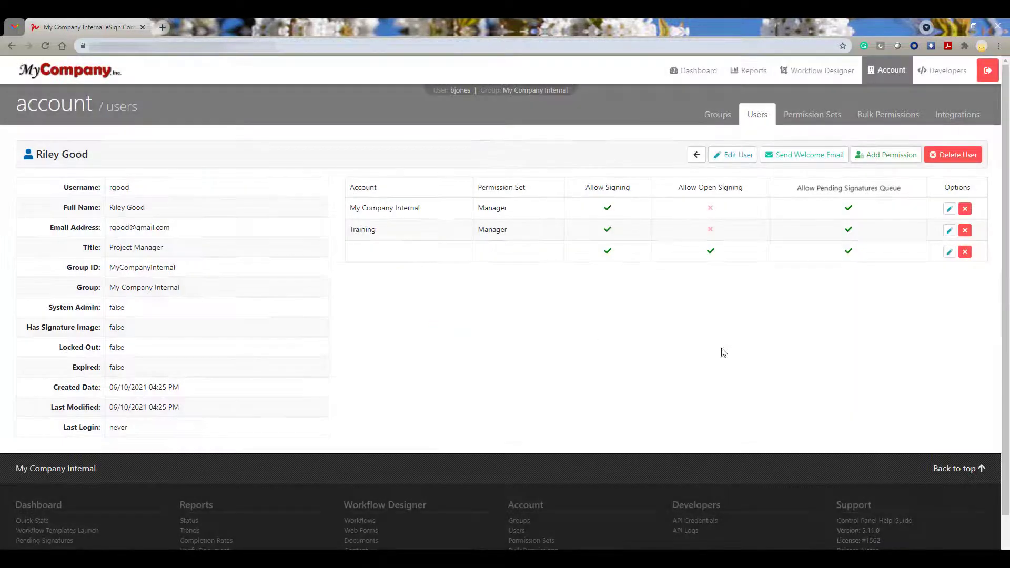
Add an Accounting permission with the User set and Pending Signatures Queue turned off
left_click(892, 158)
left_click(511, 169)
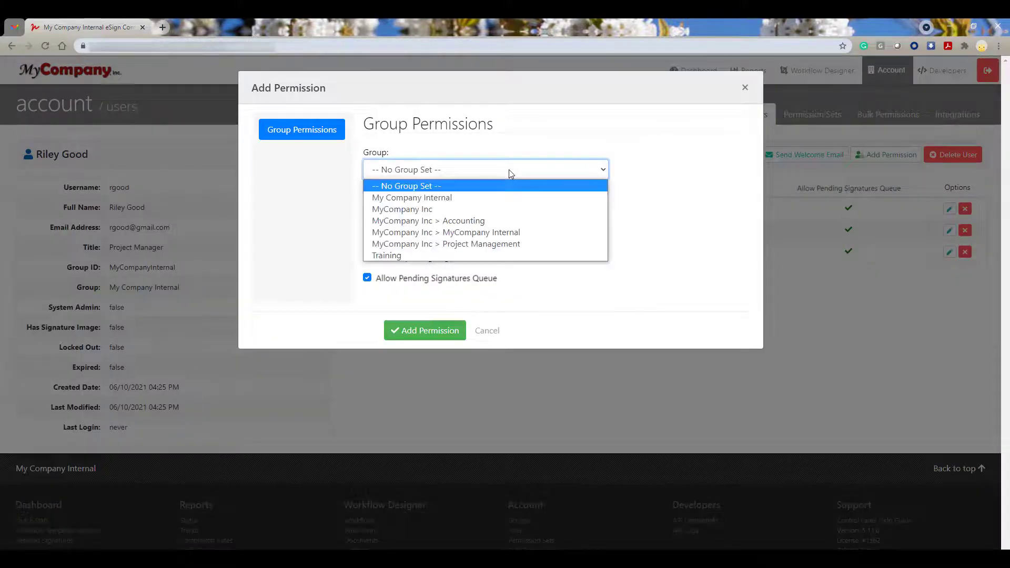
left_click(496, 222)
left_click(491, 210)
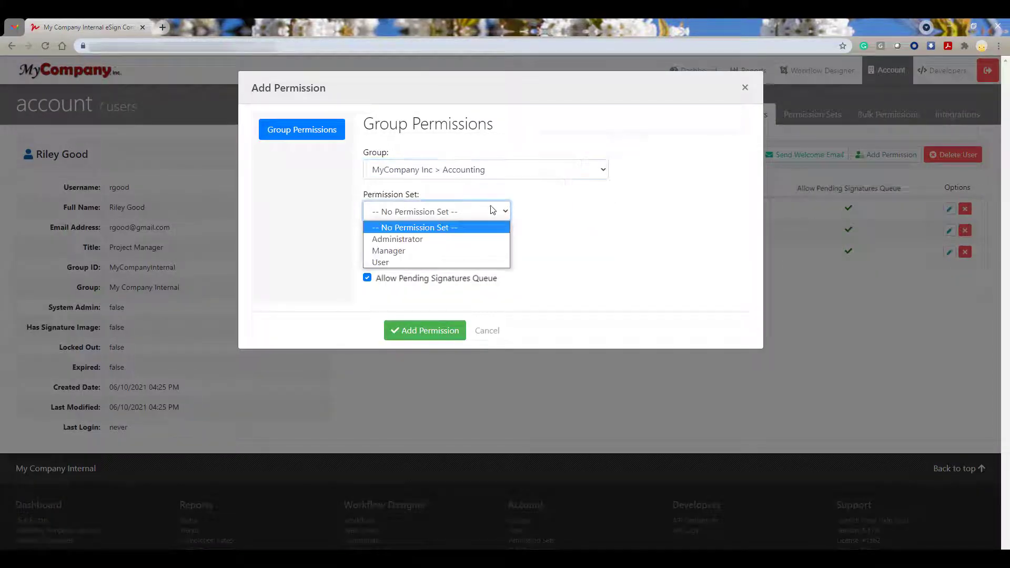
left_click(399, 263)
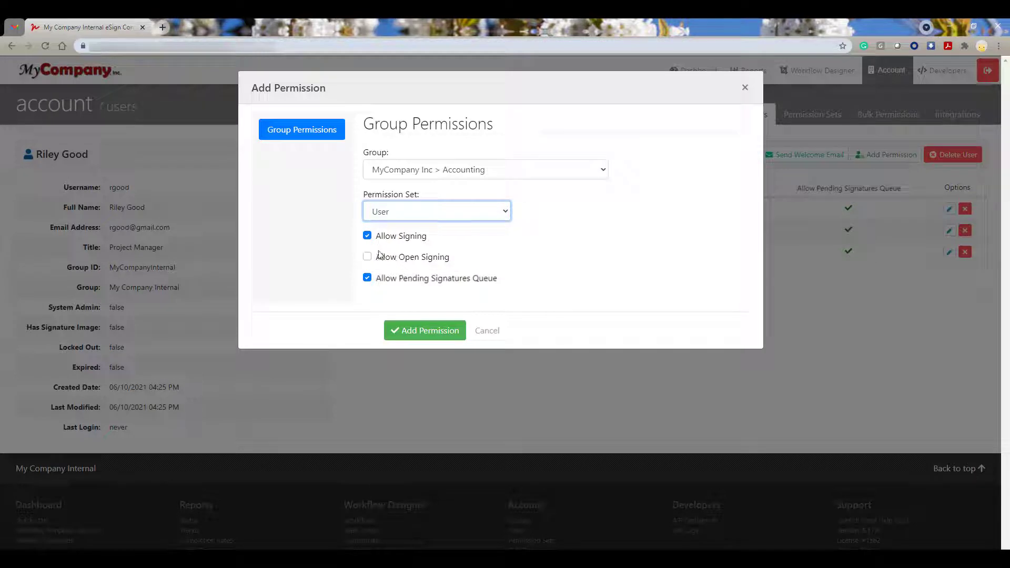
left_click(367, 278)
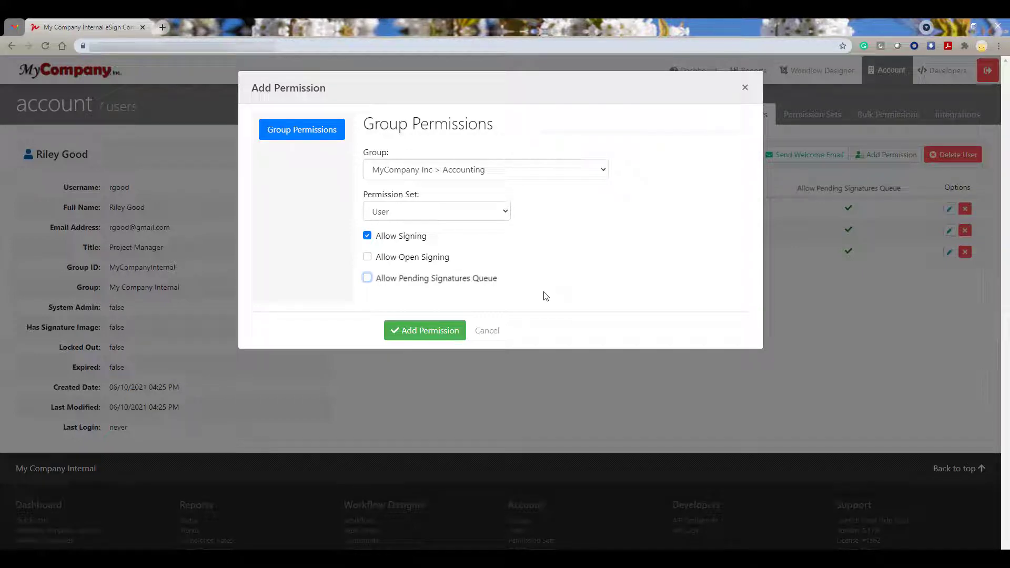
left_click(445, 332)
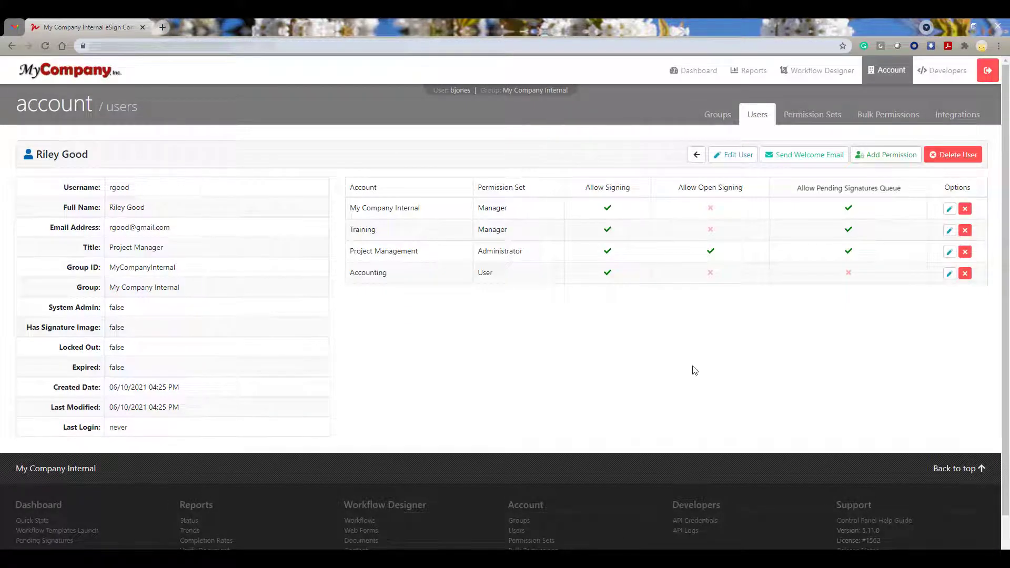
Return to the users list, try the Bulk Upload Insert/Delete and Update options, then collapse Bulk Upload
left_click(696, 155)
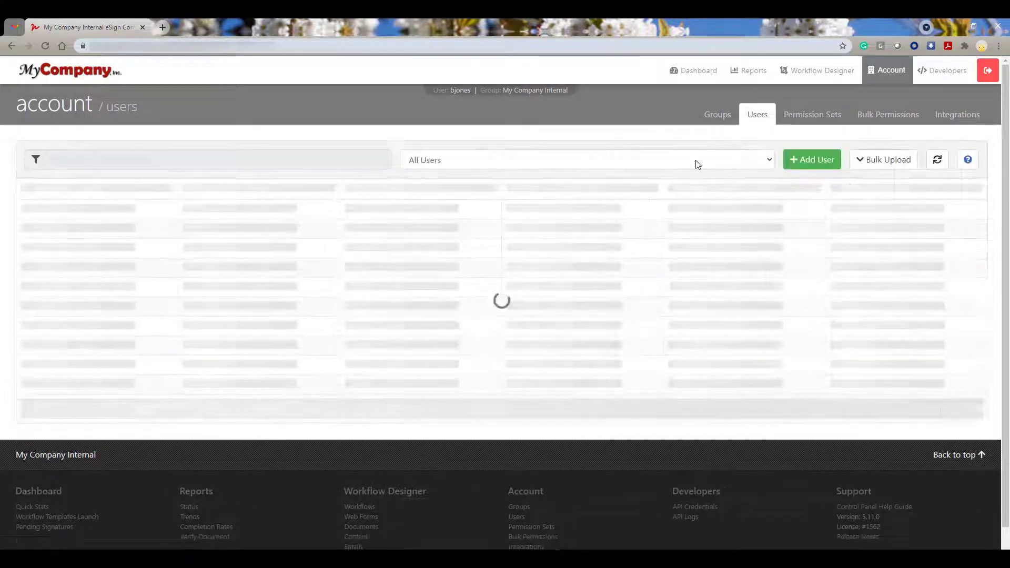
left_click(893, 166)
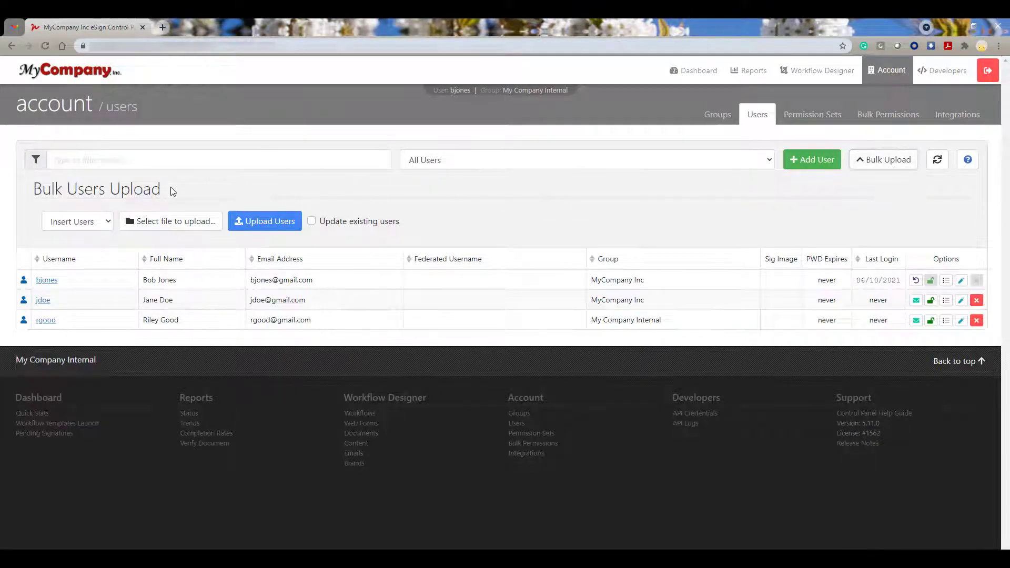
left_click(106, 224)
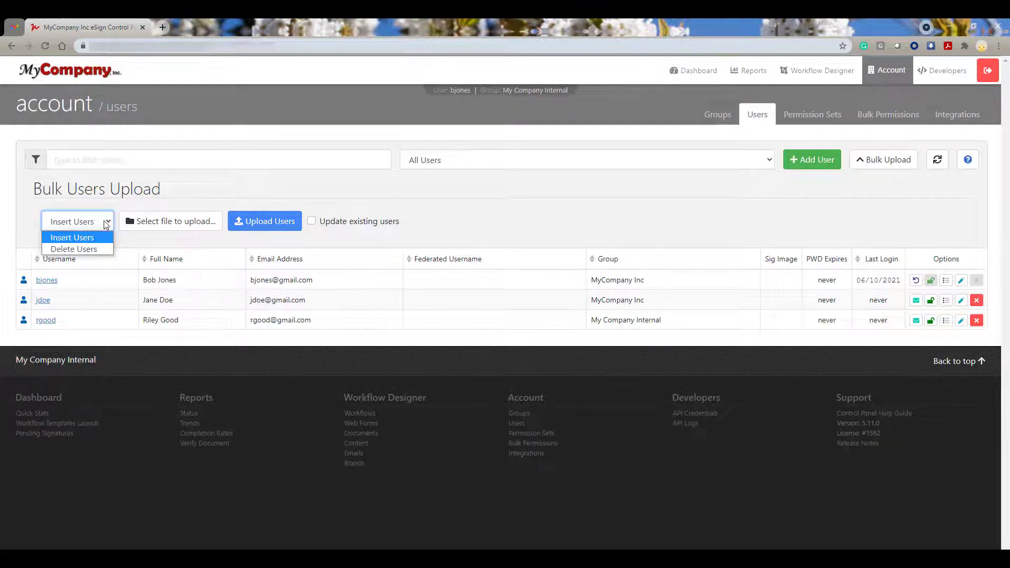
left_click(107, 251)
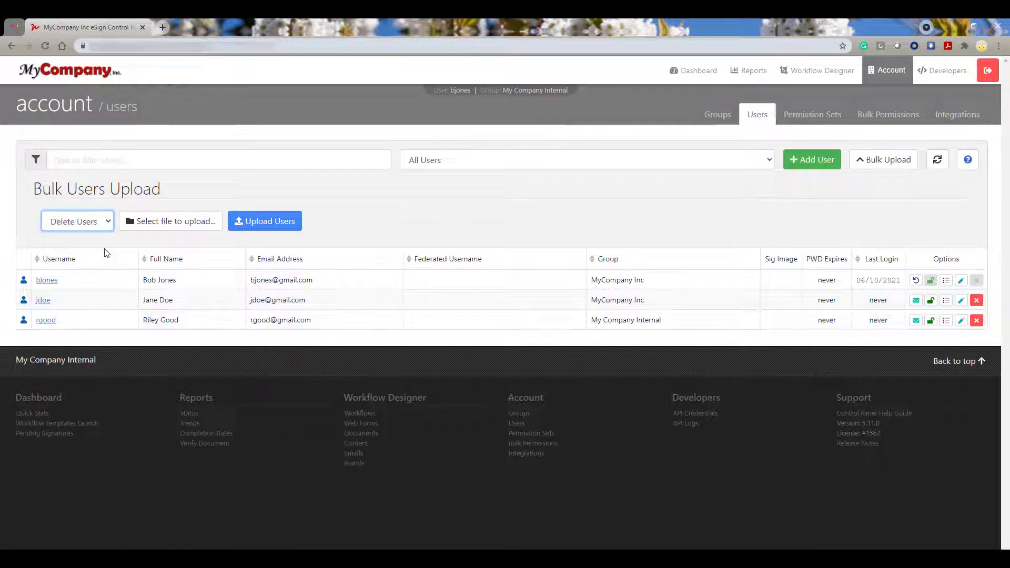
left_click(106, 228)
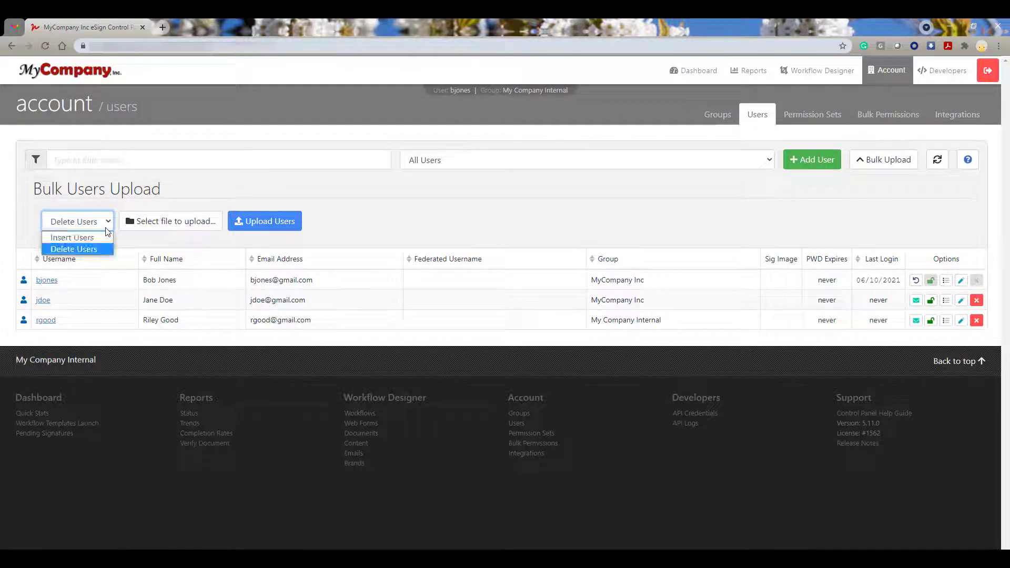
left_click(109, 239)
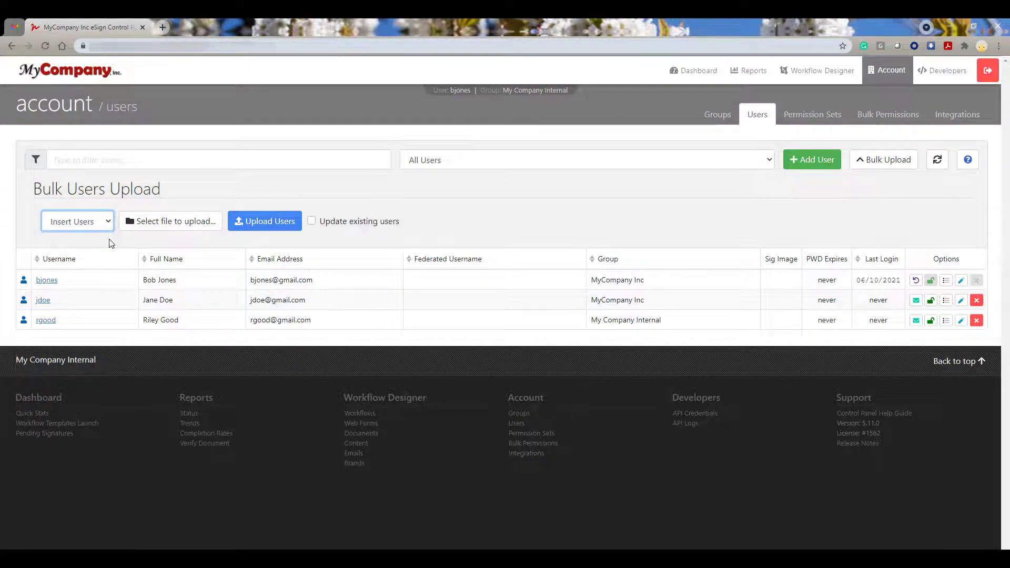
left_click(312, 221)
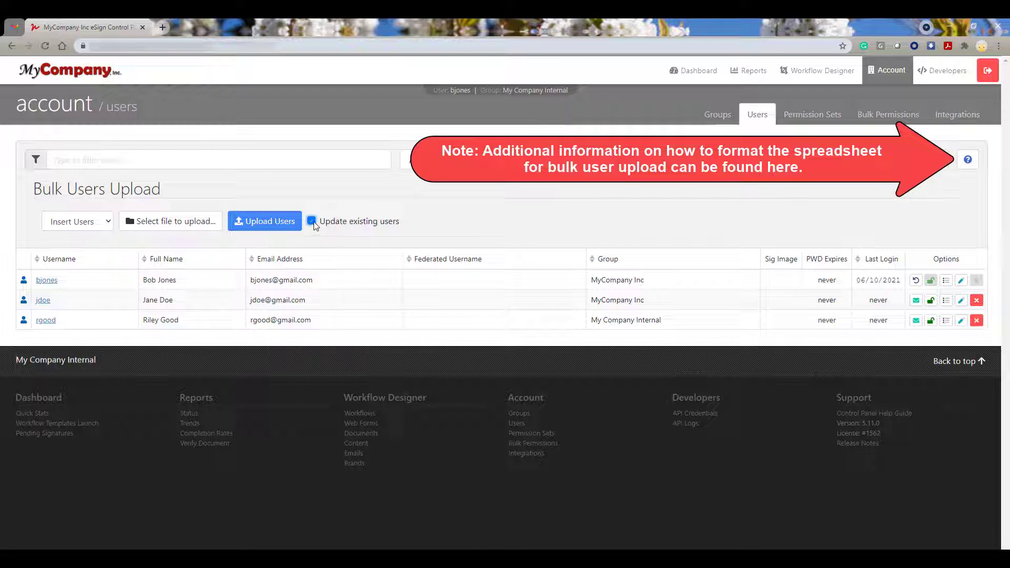
left_click(312, 221)
left_click(883, 160)
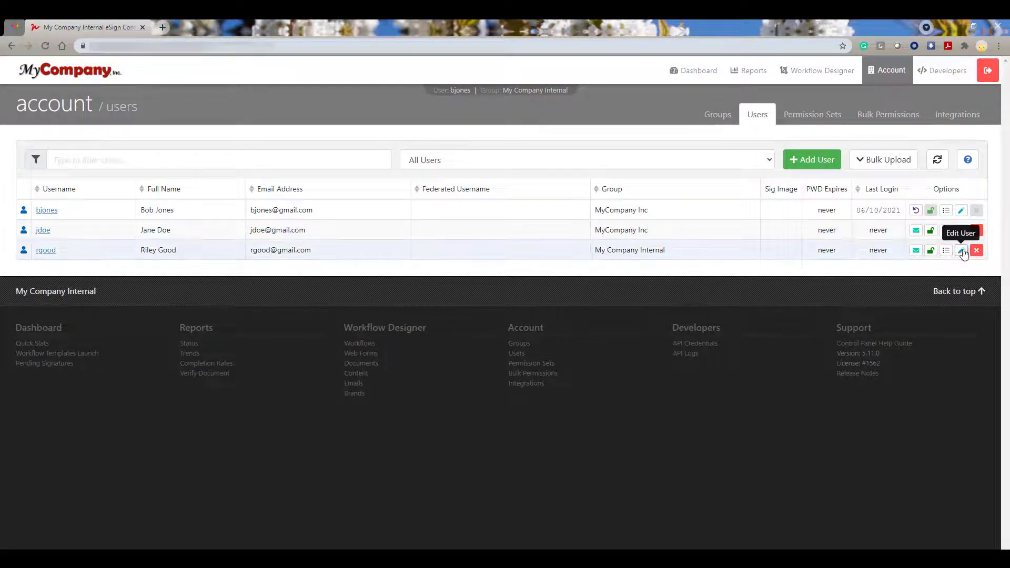
Send the welcome email to the new user and dismiss the confirmation
left_click(917, 251)
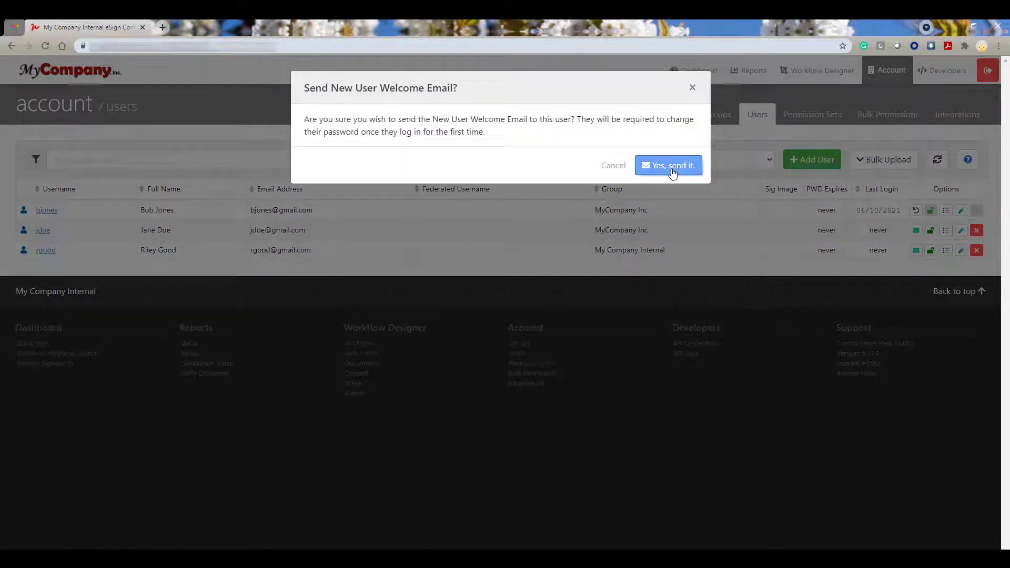
left_click(667, 161)
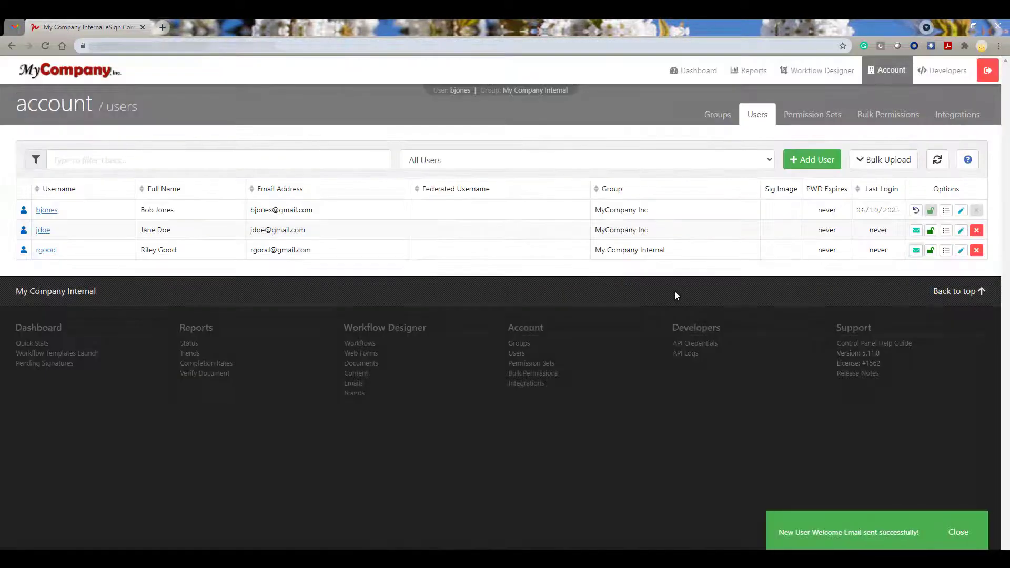
left_click(958, 532)
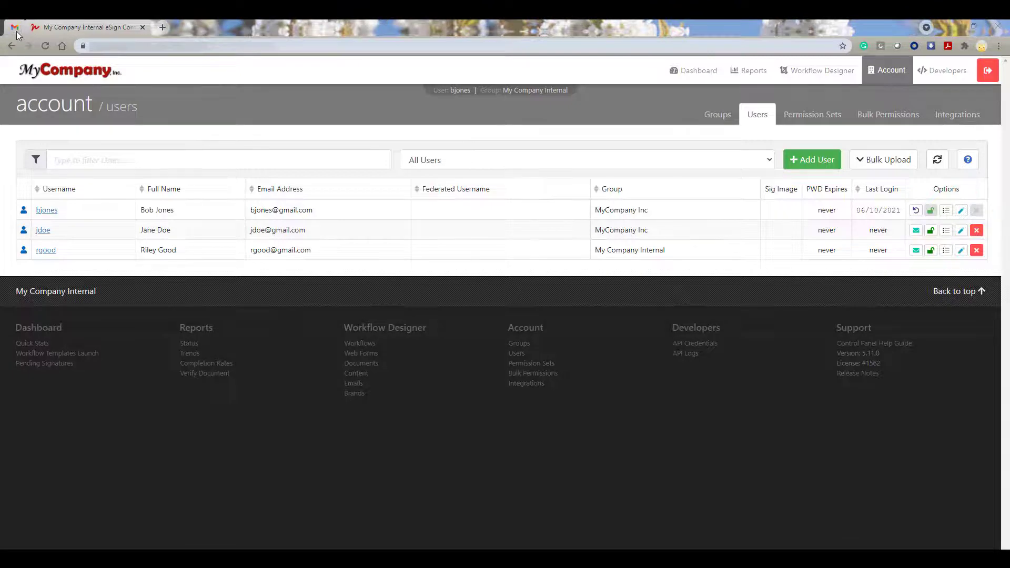
Copy the temporary password from the New User Setup Notification email and return to the login page
left_click(17, 29)
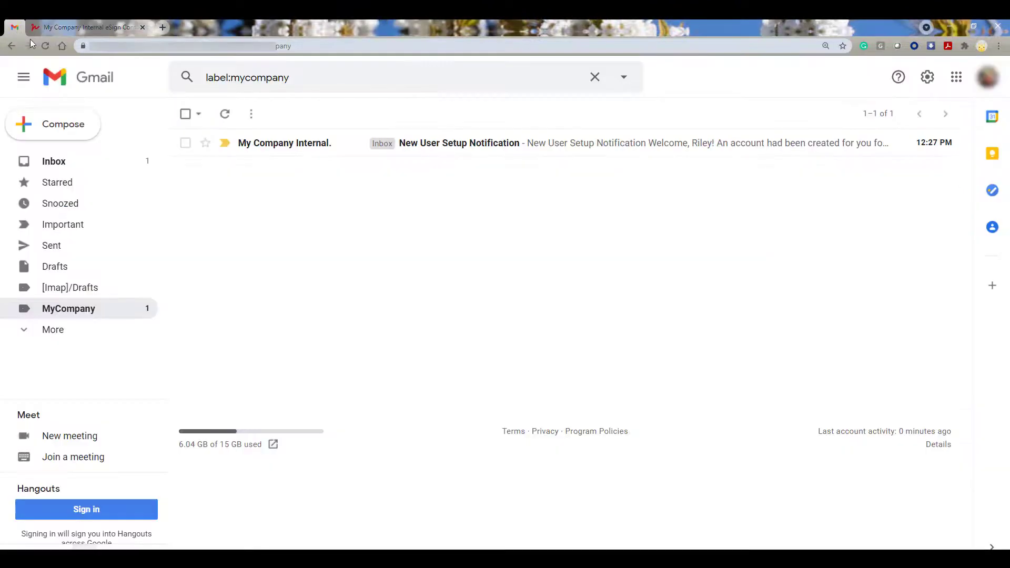
left_click(515, 155)
double_click(283, 371)
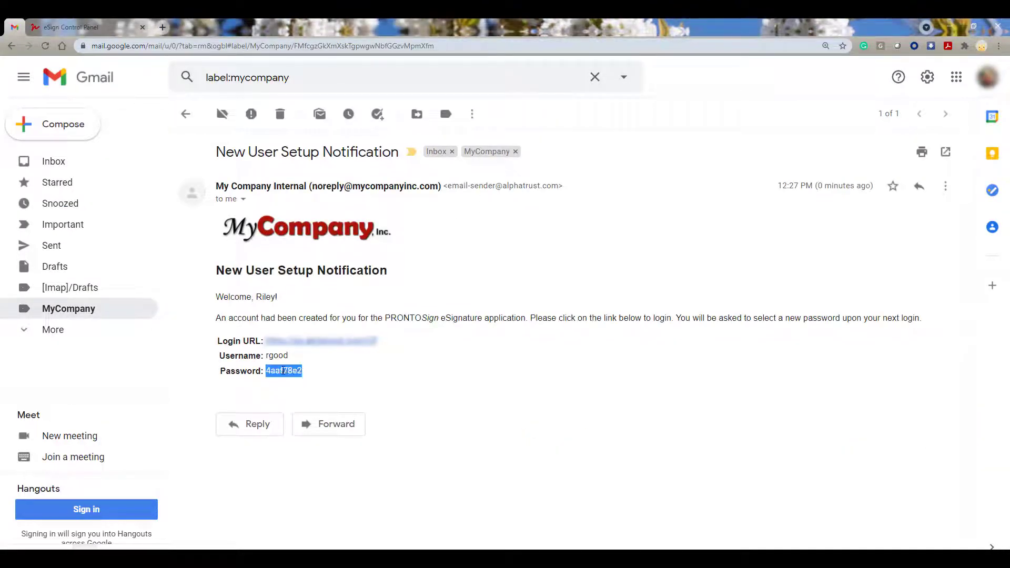
right_click(282, 369)
left_click(342, 375)
left_click(348, 371)
left_click(104, 26)
left_click(417, 152)
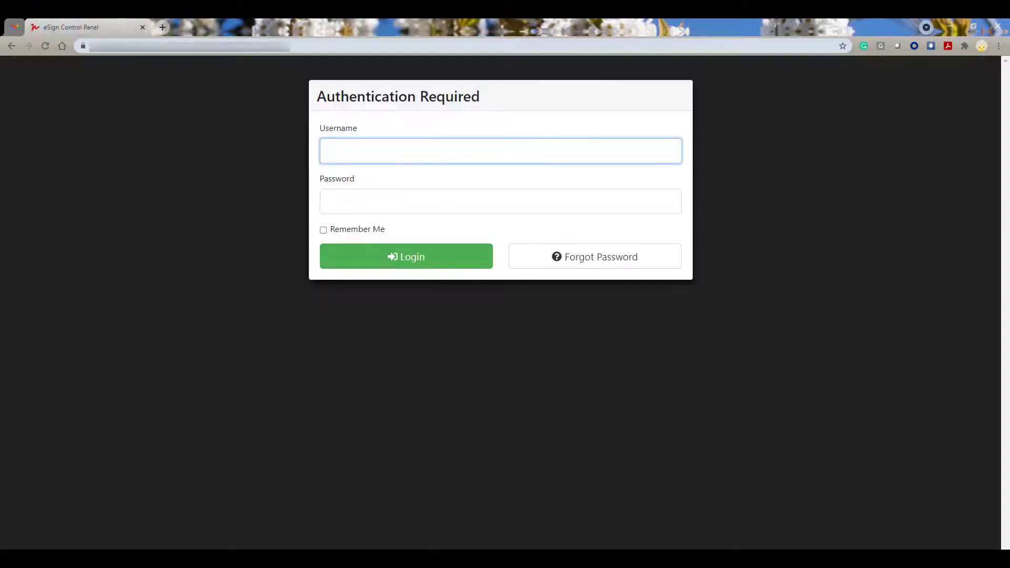
Sign in with the new user's username and temporary password
key("Tab")
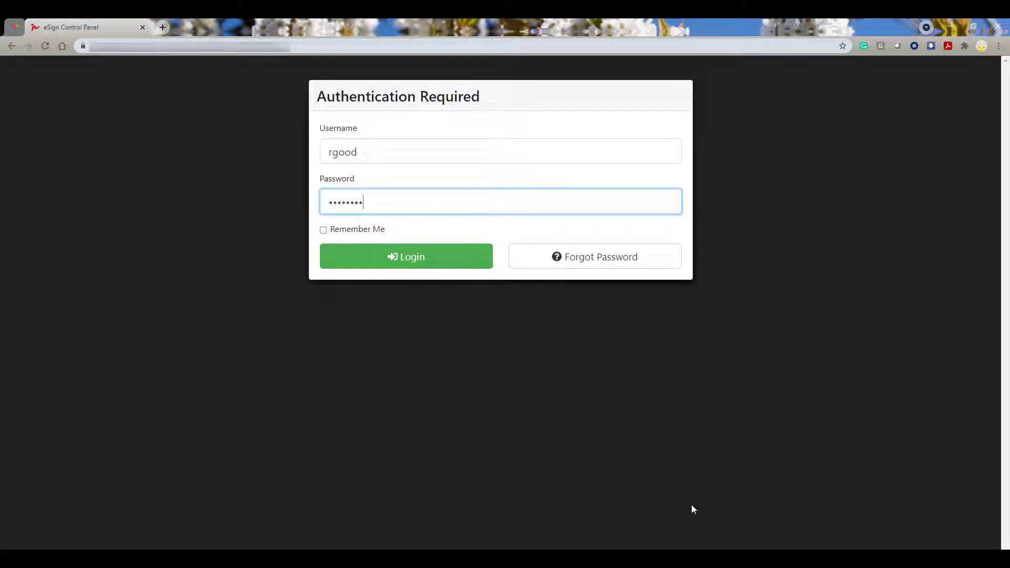
left_click(467, 265)
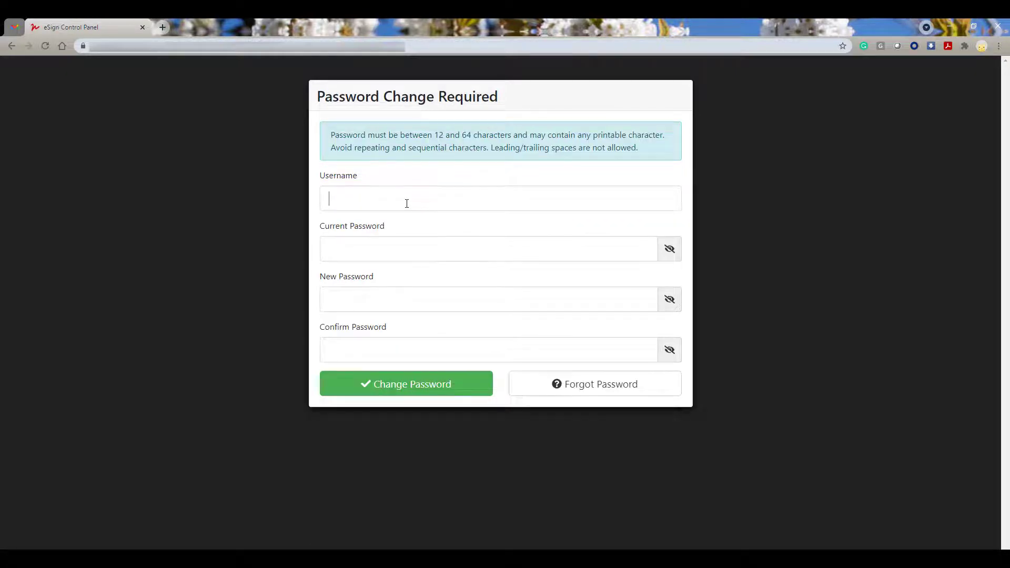
Replace the temporary password with a new one on the Password Change Required form
left_click(354, 238)
type("********")
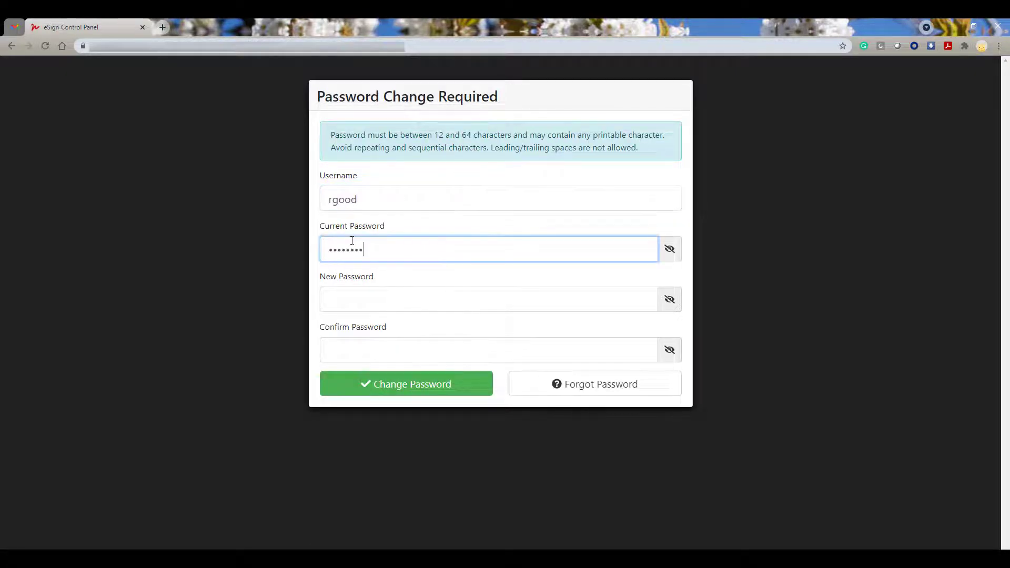
left_click(361, 298)
type("************")
left_click(368, 345)
type("***")
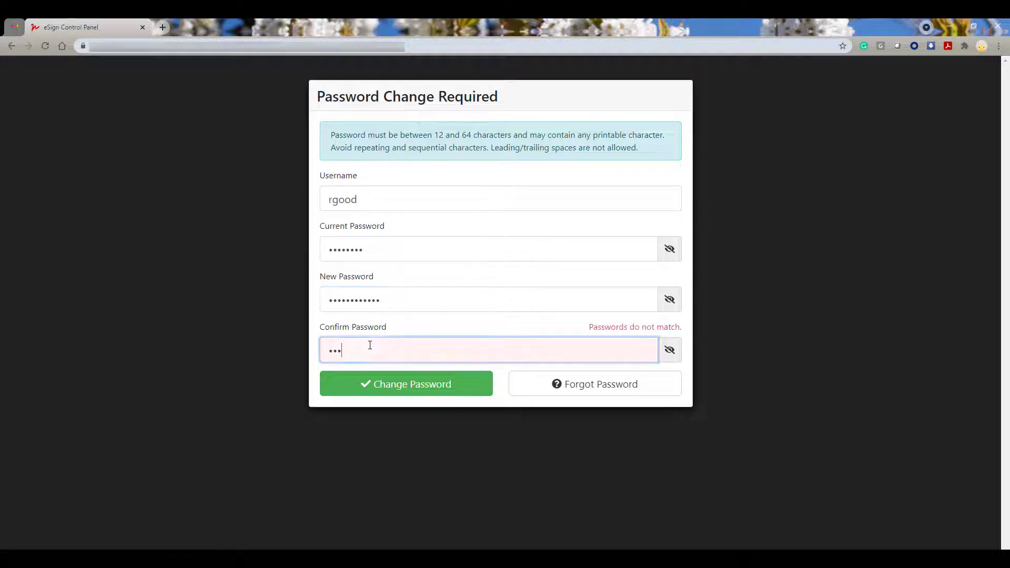
type("*********")
left_click(406, 384)
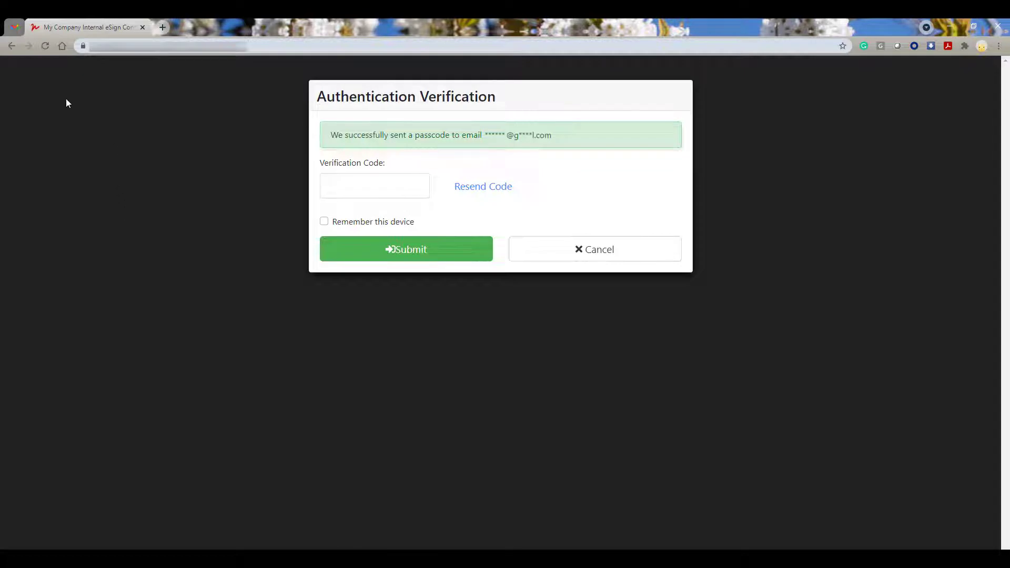
Copy the passcode from the Multi-factor Authentication Notification email in Gmail
left_click(15, 27)
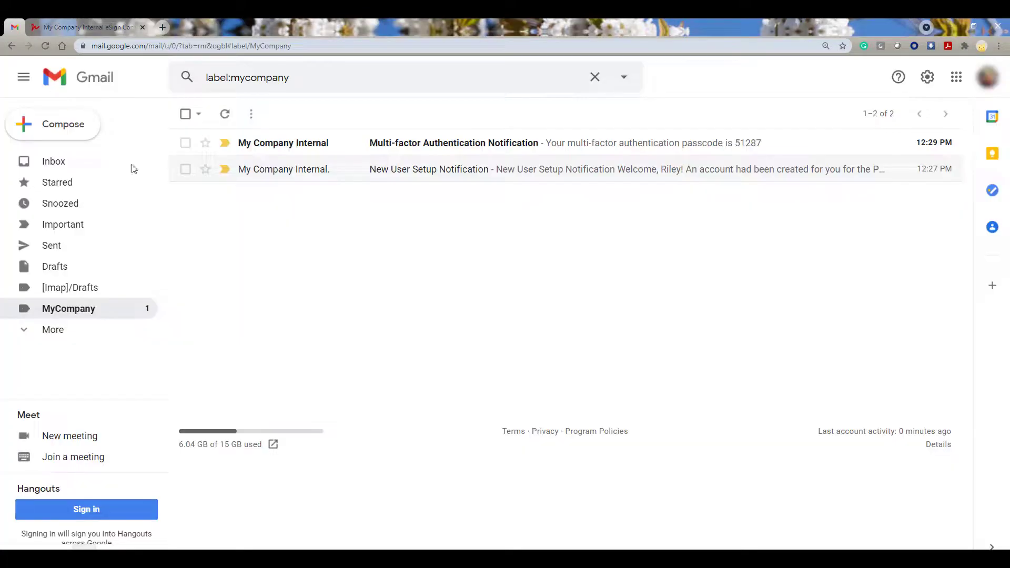
left_click(574, 156)
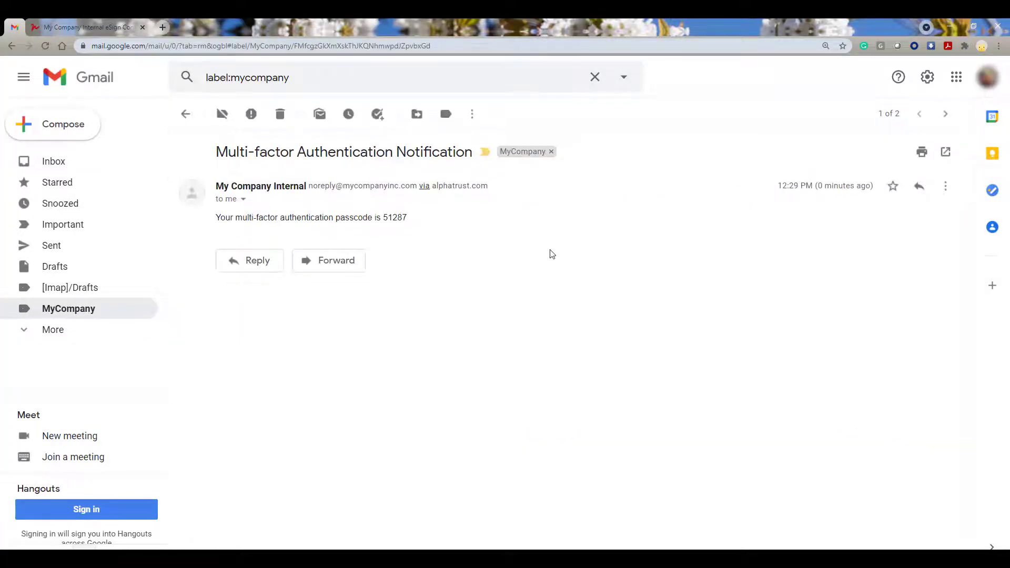
double_click(396, 218)
right_click(395, 217)
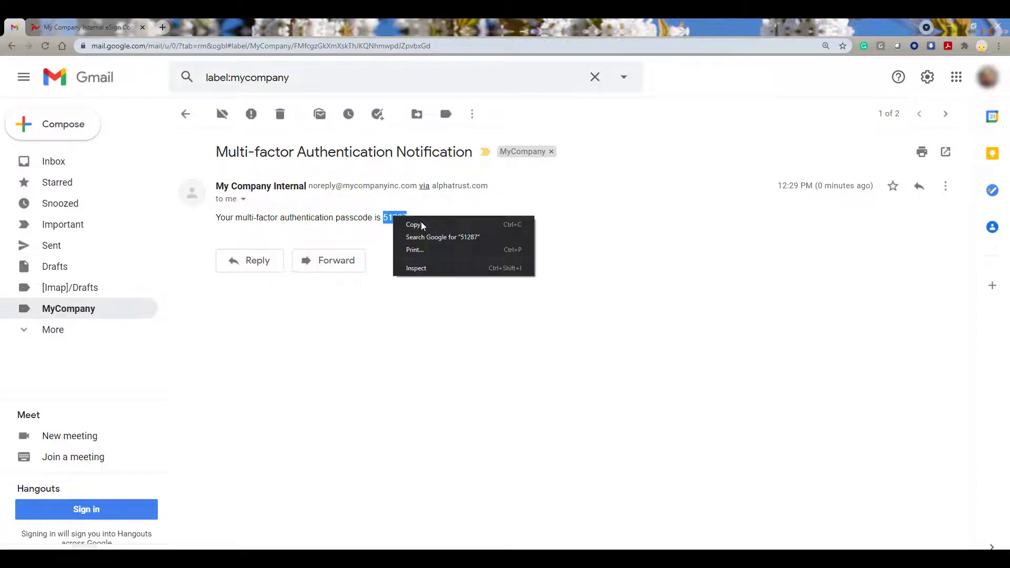
left_click(424, 225)
left_click(427, 265)
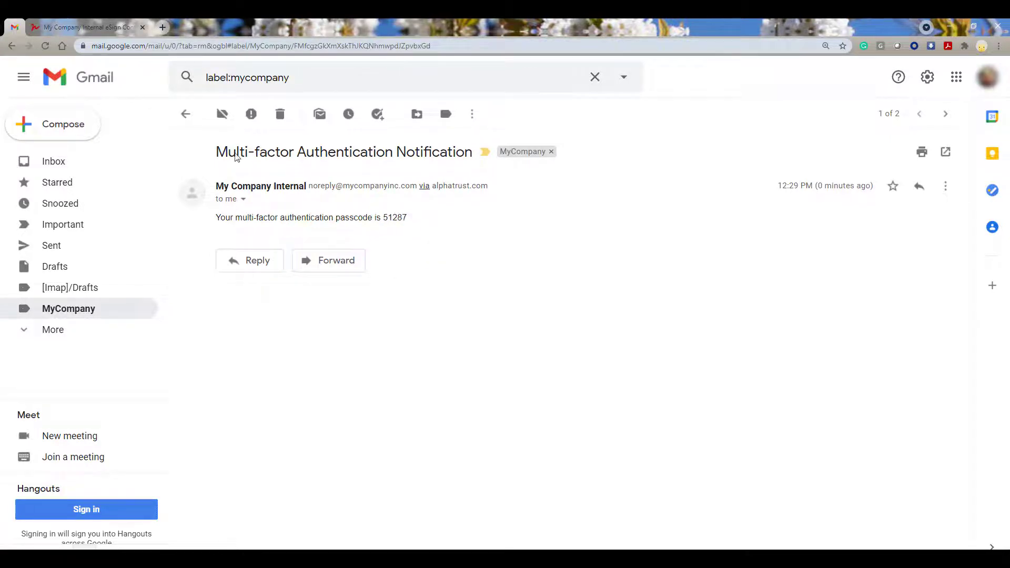
left_click(90, 24)
Paste the emailed passcode as the verification code, leave Remember this device unticked, and submit
left_click(408, 195)
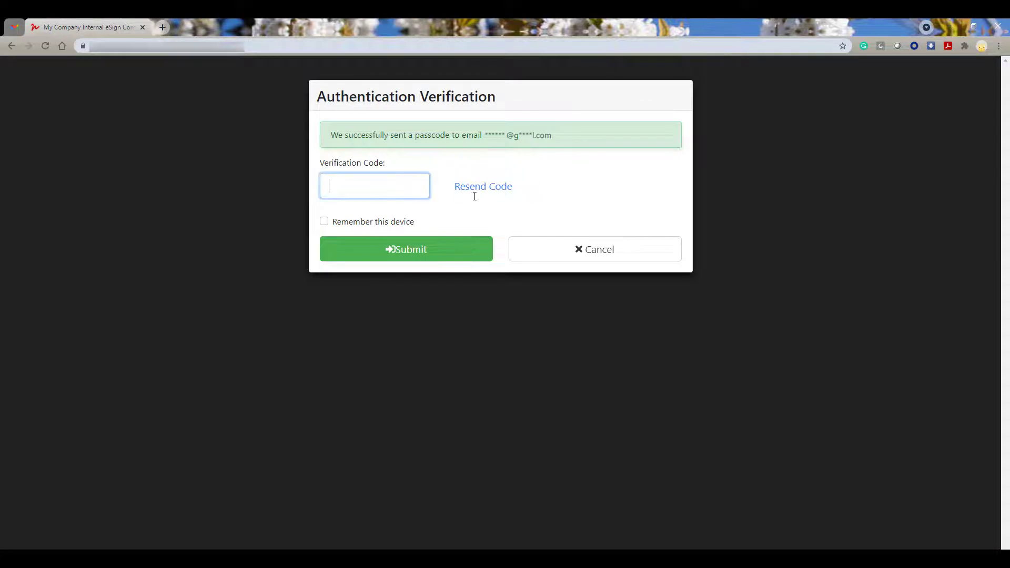
key("ctrl+v")
left_click(325, 223)
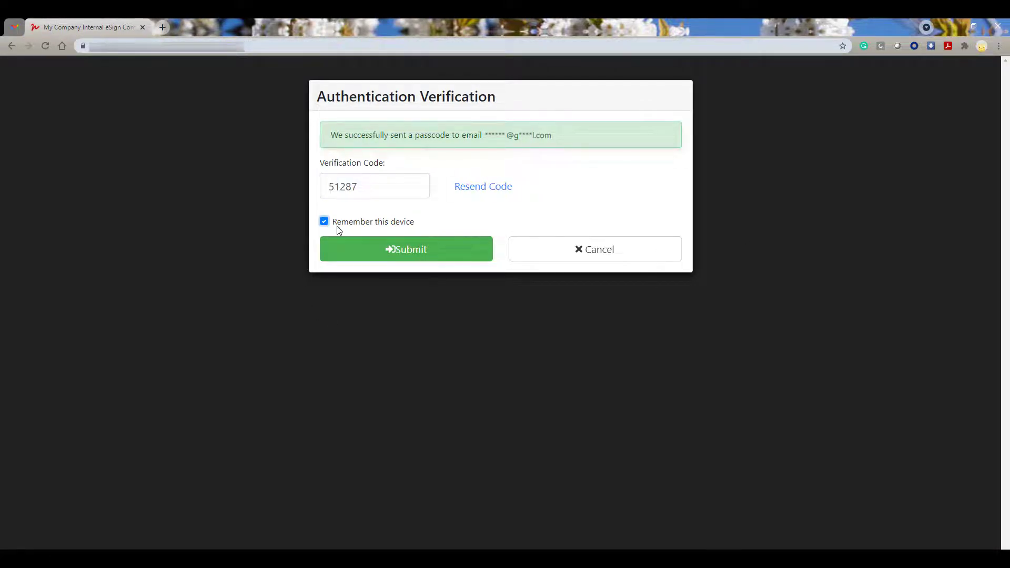
left_click(325, 223)
left_click(476, 258)
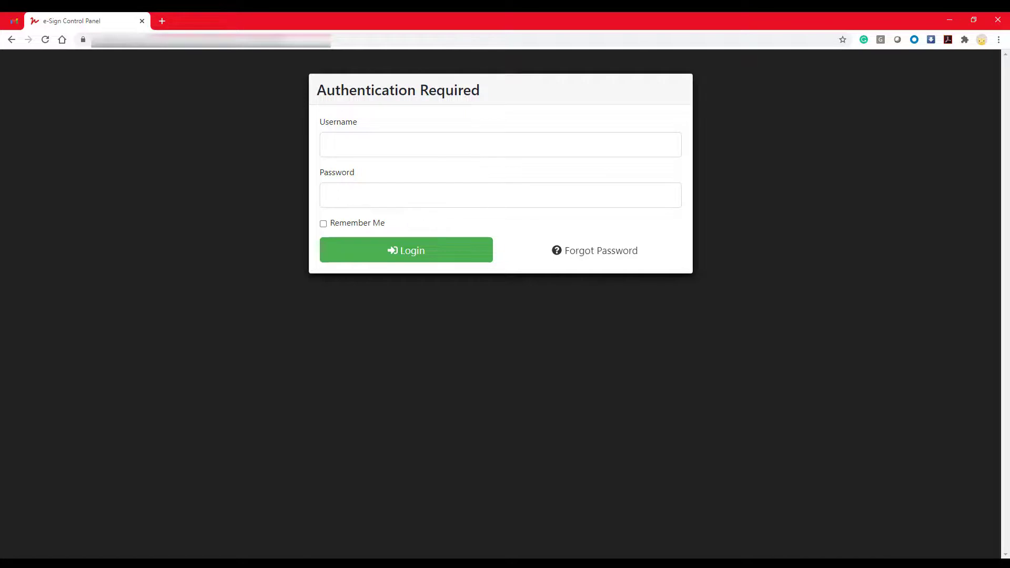
Request a password reset for the new user's username and e-mail address
left_click(626, 254)
left_click(424, 184)
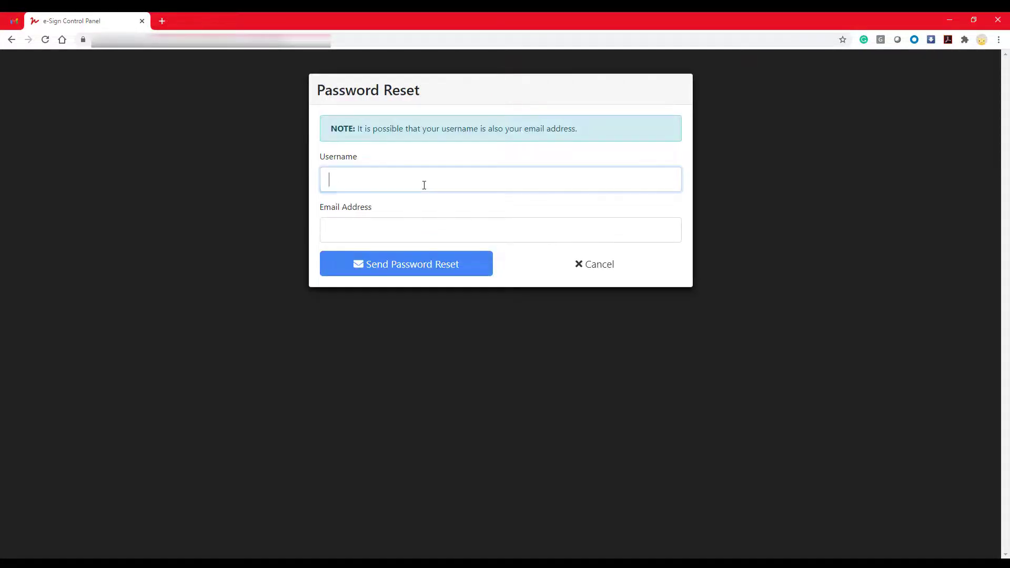
left_click(420, 227)
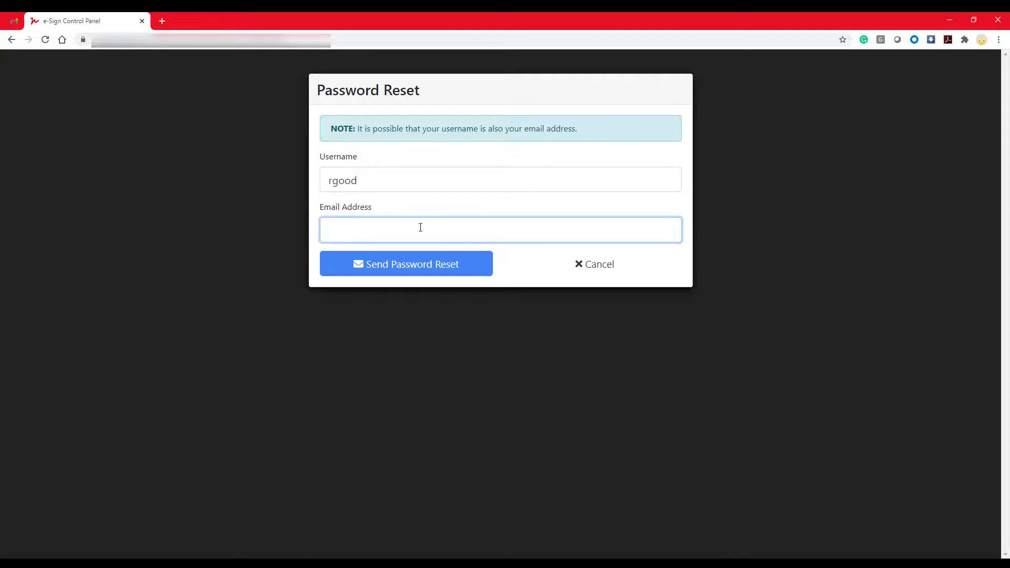
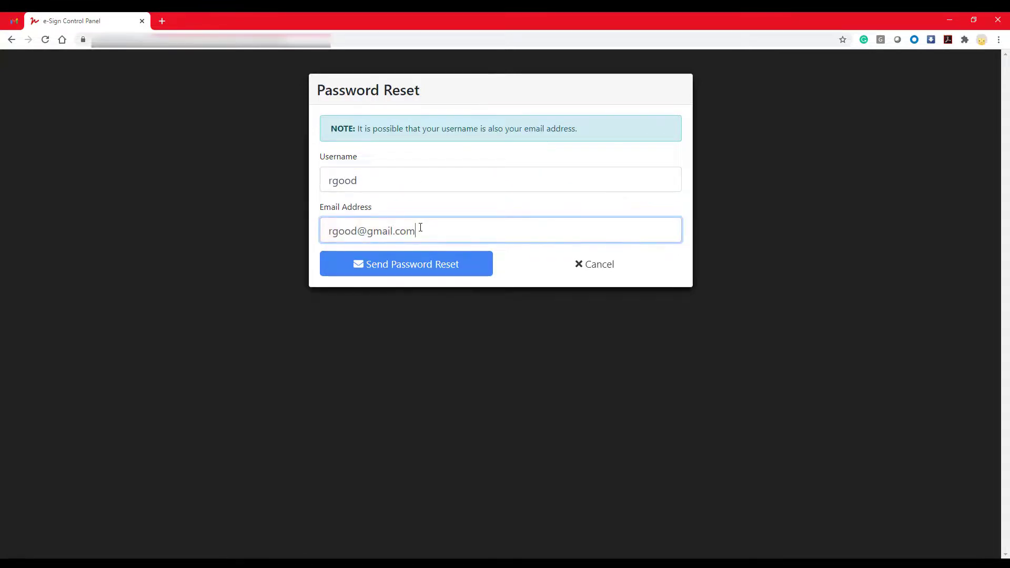
left_click(437, 277)
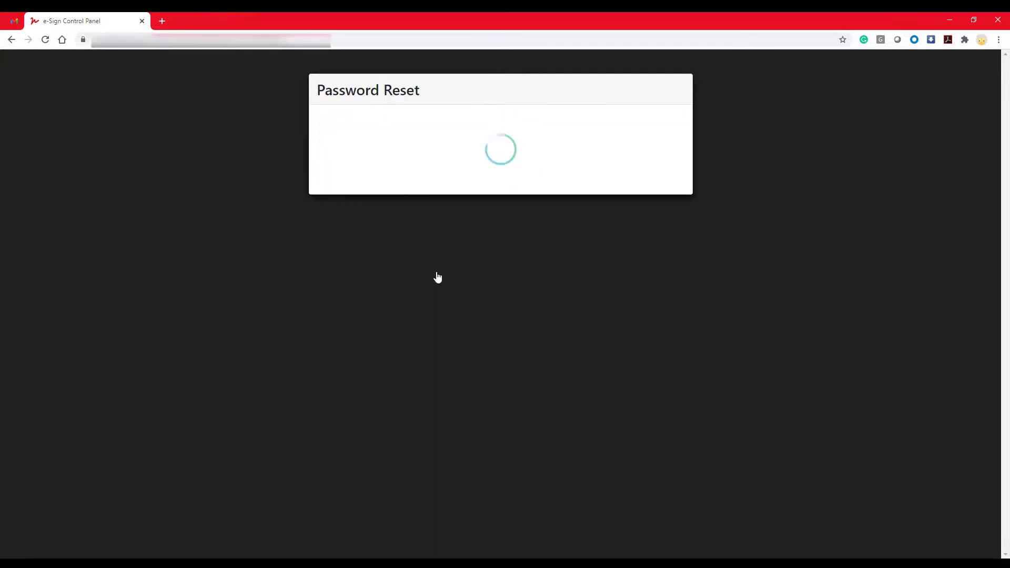
Follow the reset link in the Password Reset Notification email in the mailbox
left_click(14, 21)
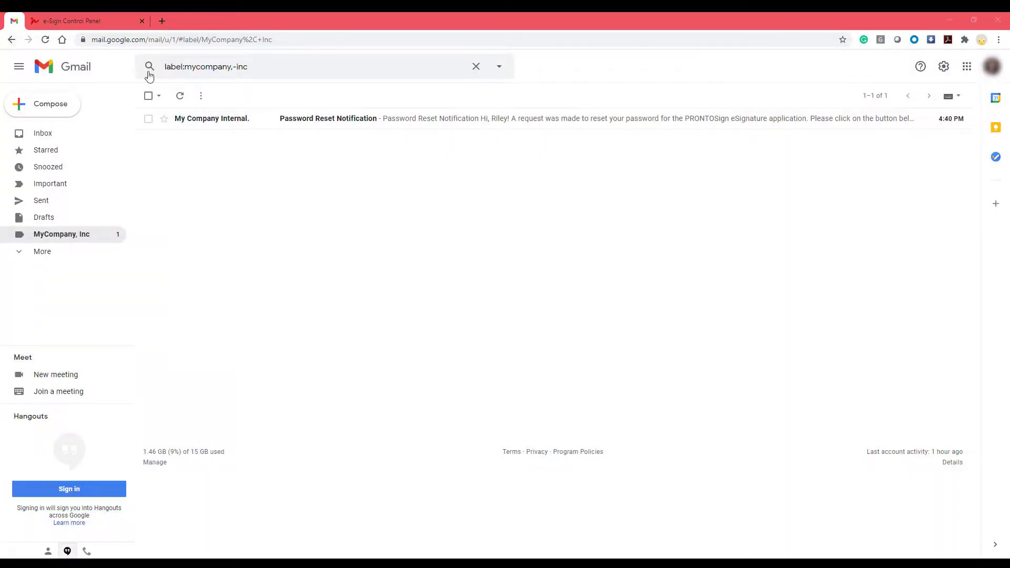
left_click(268, 125)
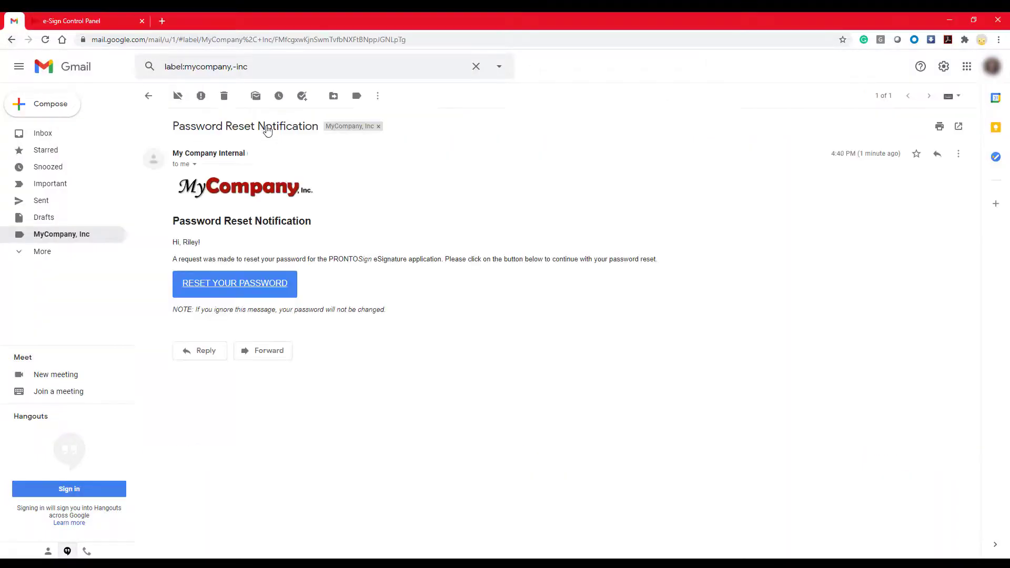
left_click(258, 291)
Enter and confirm the new account password, submit it, and return to the login page
type("••••••")
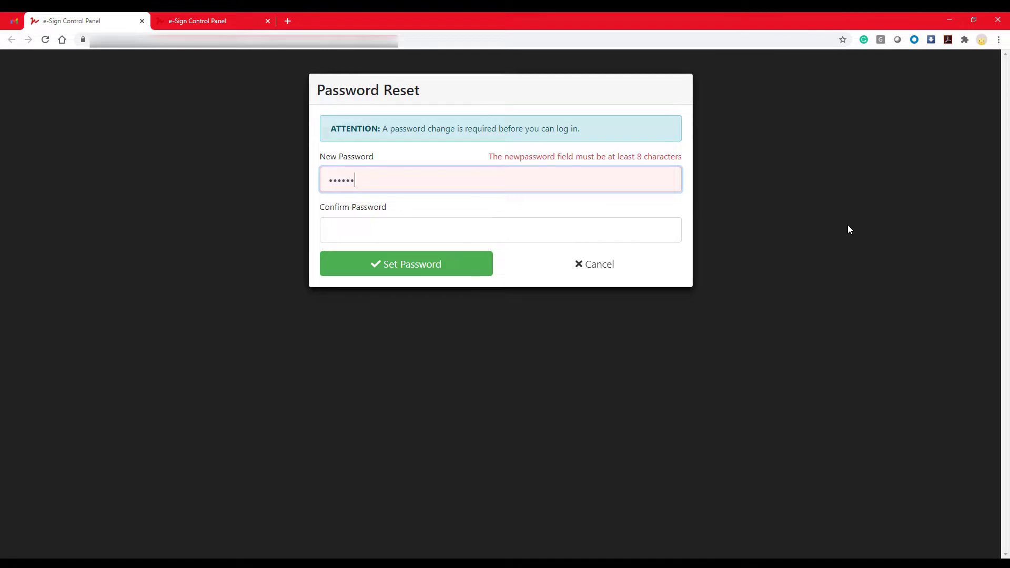
type("••")
left_click(646, 225)
type("••••••••")
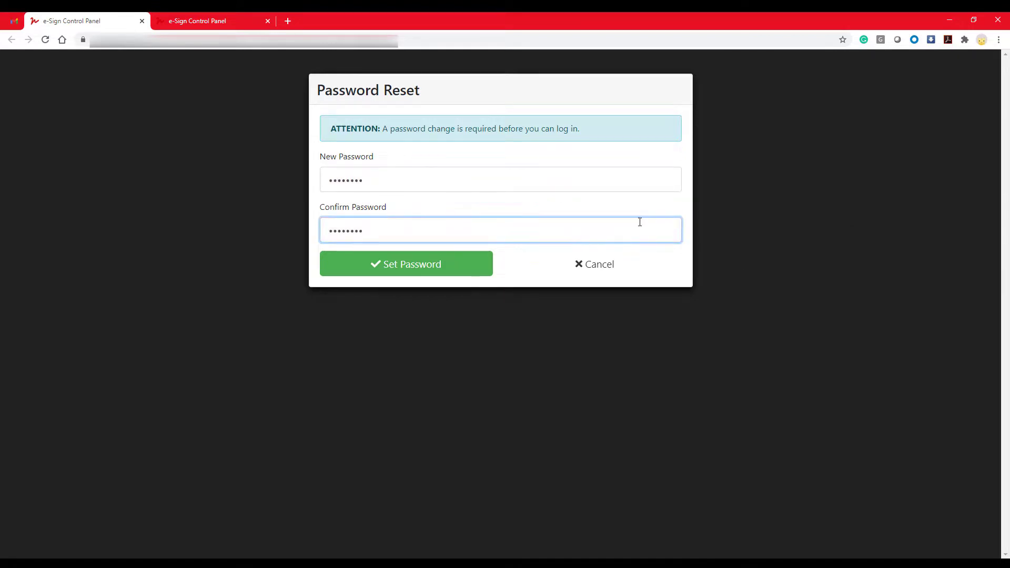
key("Return")
left_click(332, 171)
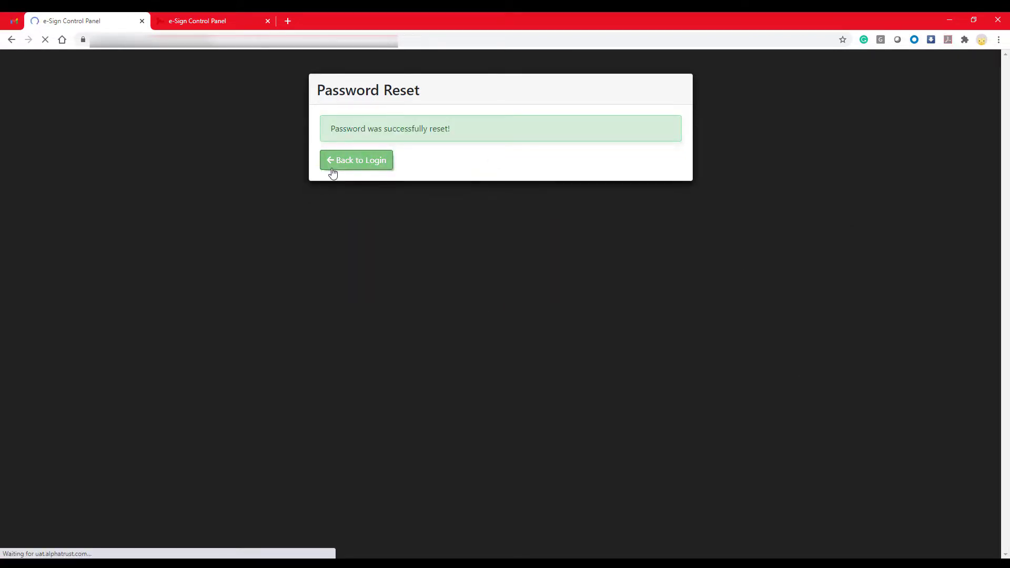